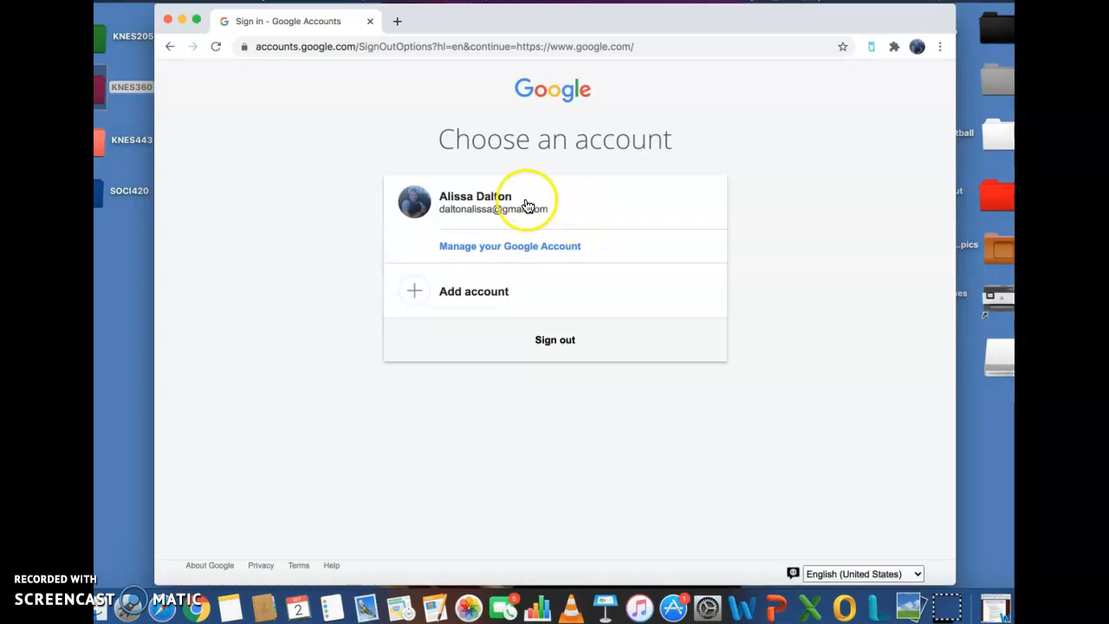
# - Sign in with the saved Google account and search 'google calander' to reach Google Calendar
pyautogui.click(523, 212)
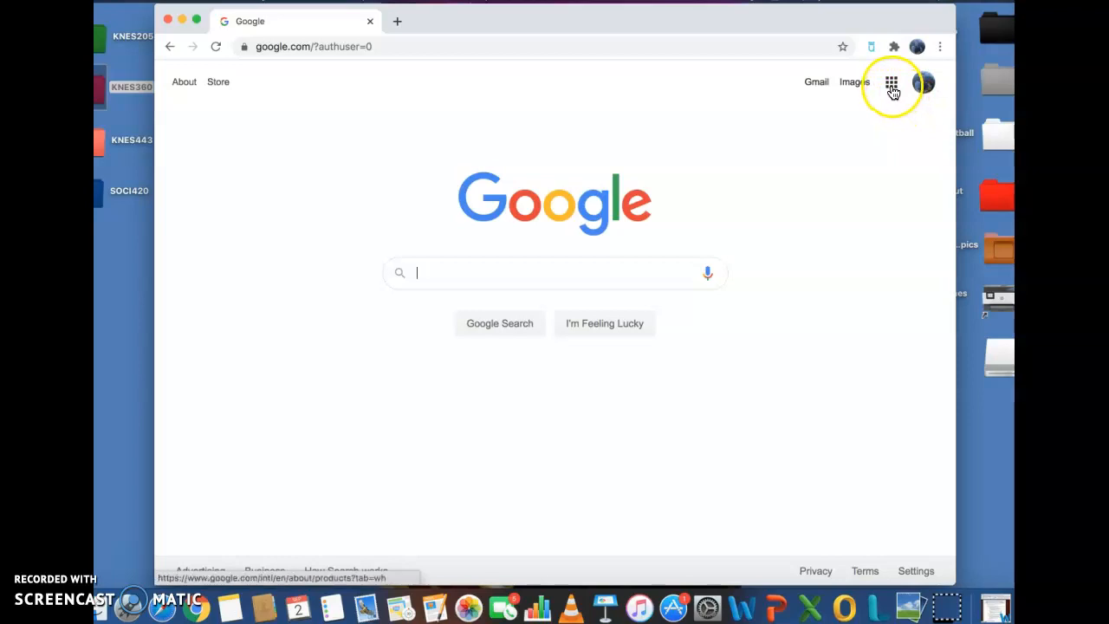
pyautogui.click(129, 549)
pyautogui.click(465, 281)
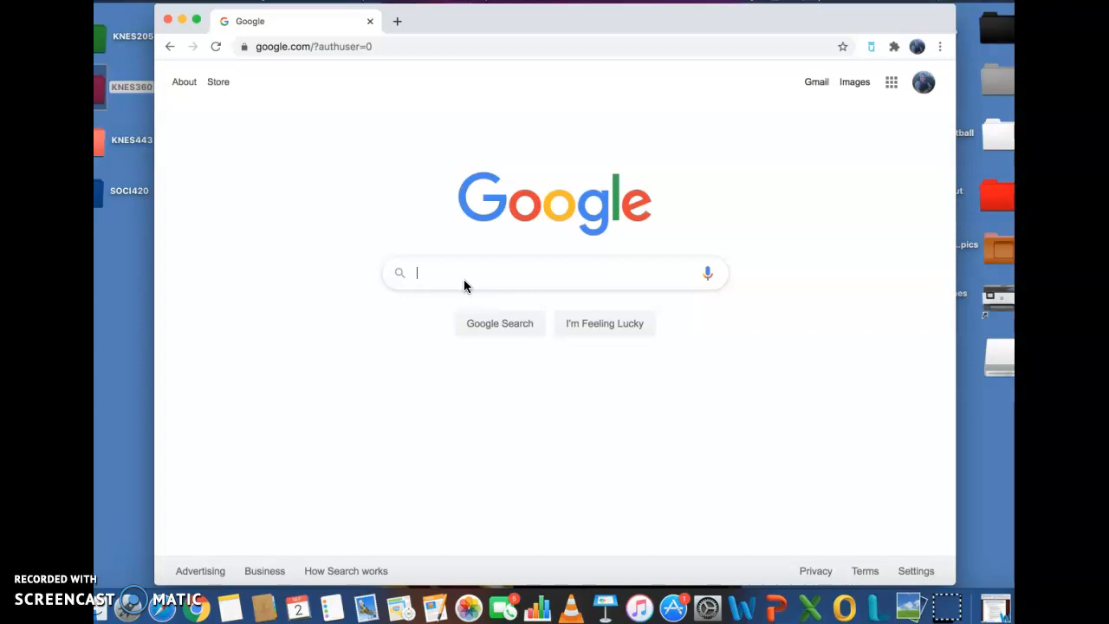
pyautogui.write('google cal')
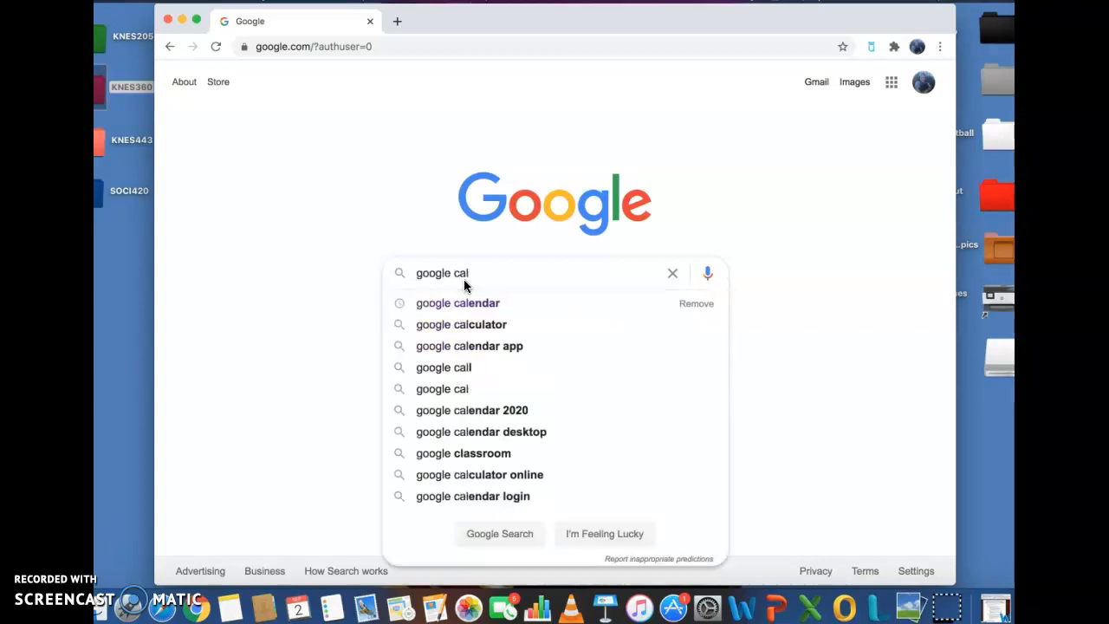
pyautogui.write('ander')
pyautogui.press('Return')
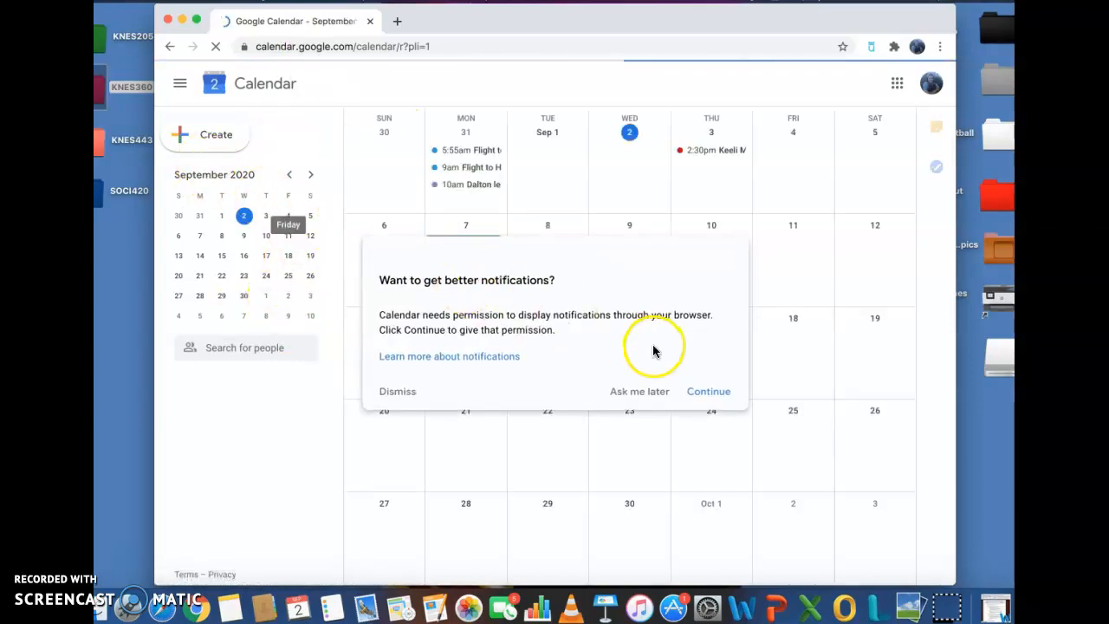
# - Postpone notifications, allow web calendar links, discard a draft September 1 event, and open the UL login tab
pyautogui.click(646, 392)
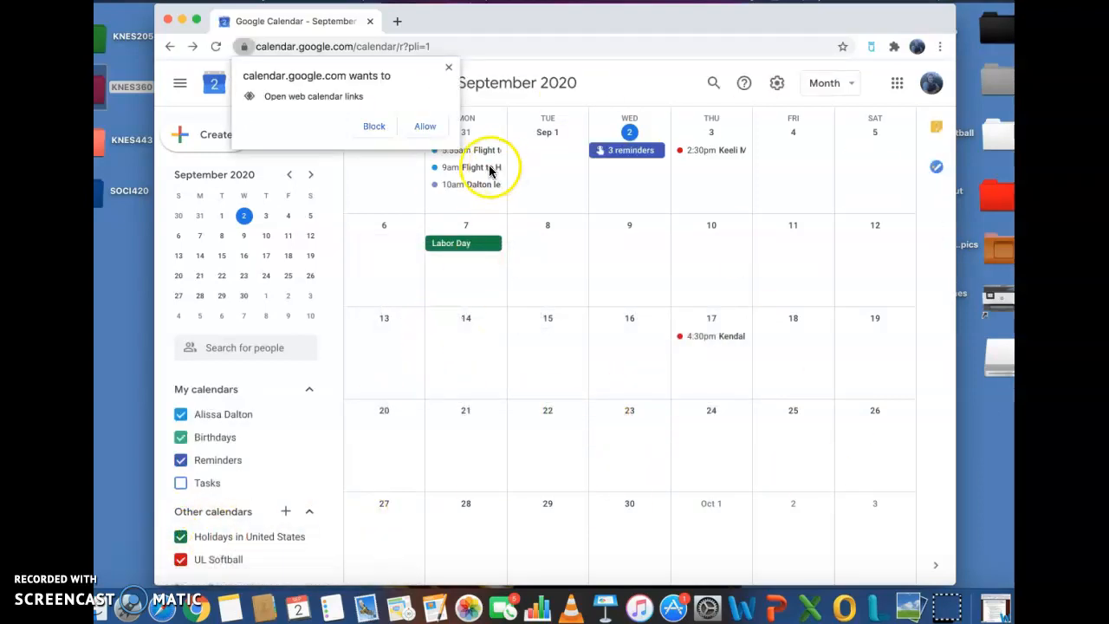
pyautogui.click(424, 126)
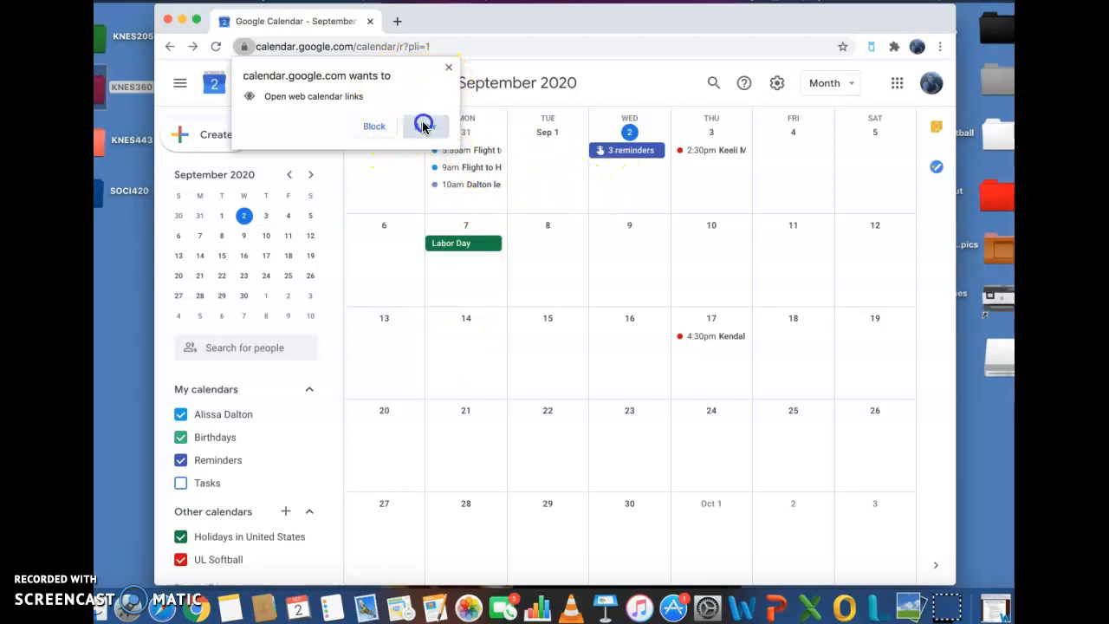
pyautogui.click(565, 160)
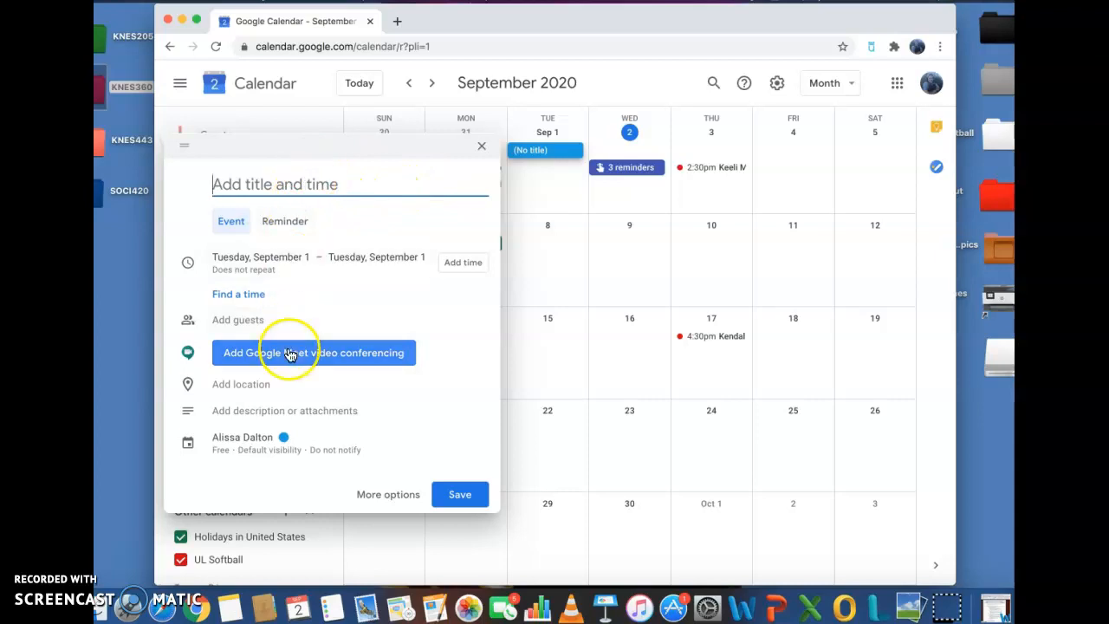
pyautogui.click(286, 224)
pyautogui.click(258, 226)
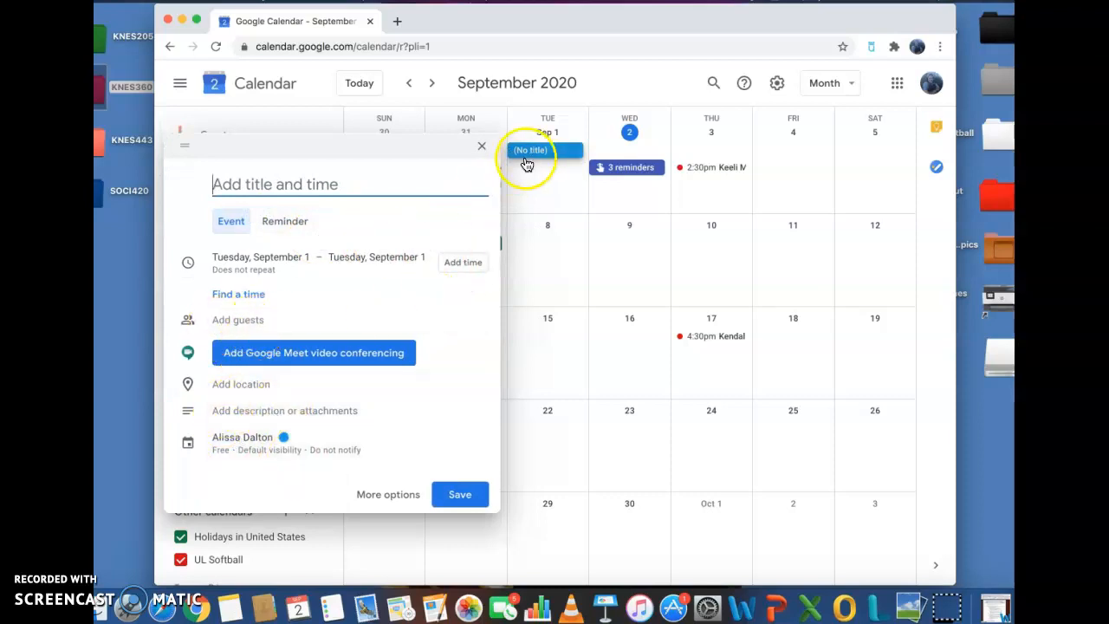
pyautogui.click(481, 148)
pyautogui.click(128, 545)
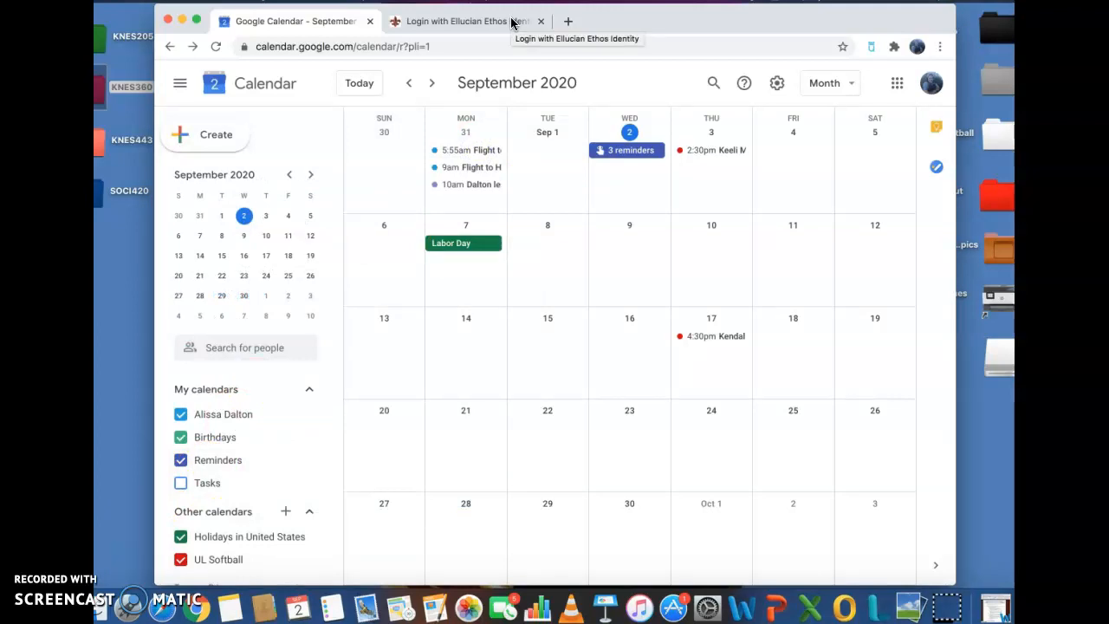
# - Submit the university login form, then come back to it after the failed attempt
pyautogui.click(511, 22)
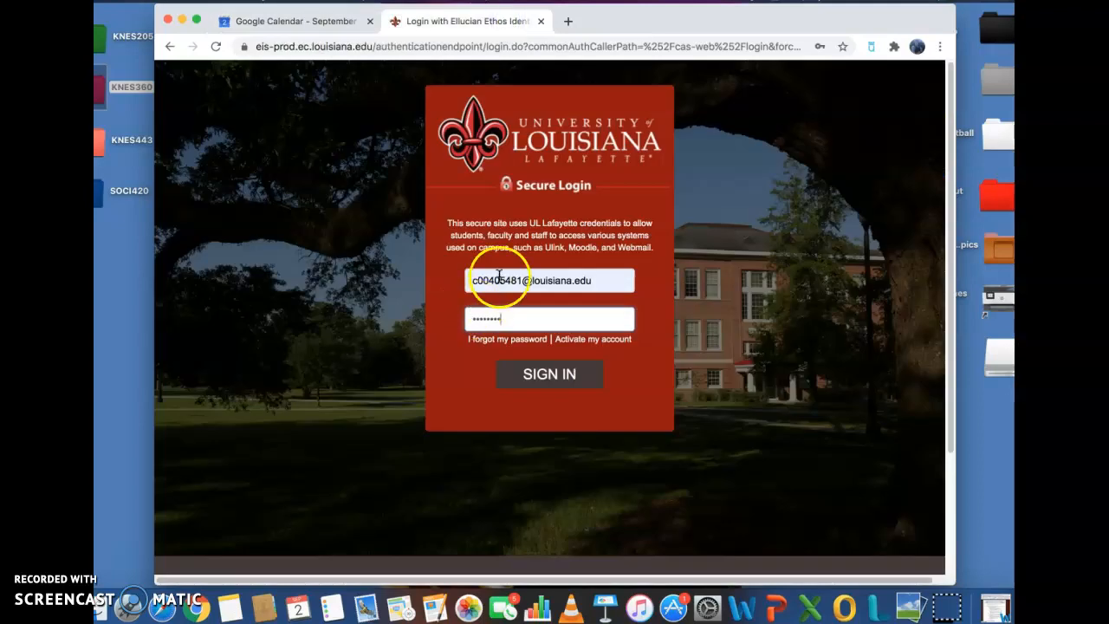
pyautogui.click(555, 377)
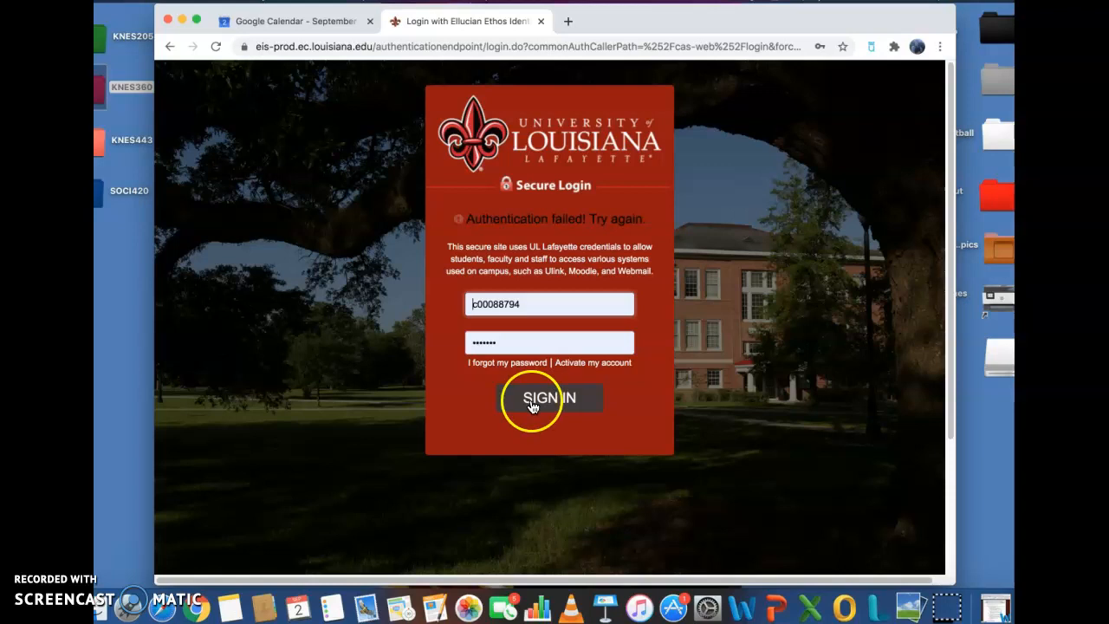
pyautogui.click(325, 22)
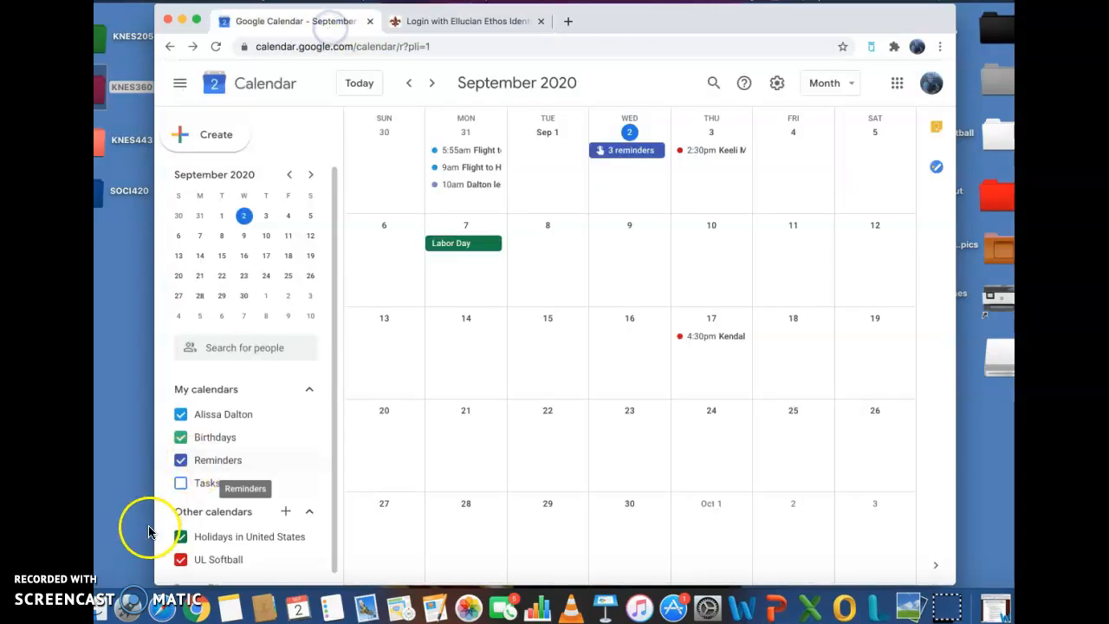
pyautogui.click(483, 21)
# - Replace the username with the correct university ID and re-enter the password to sign in
pyautogui.moveTo(533, 305); pyautogui.dragTo(423, 309)
pyautogui.write('c00405481')
pyautogui.press('Tab')
pyautogui.write('••••••••')
pyautogui.press('Return')
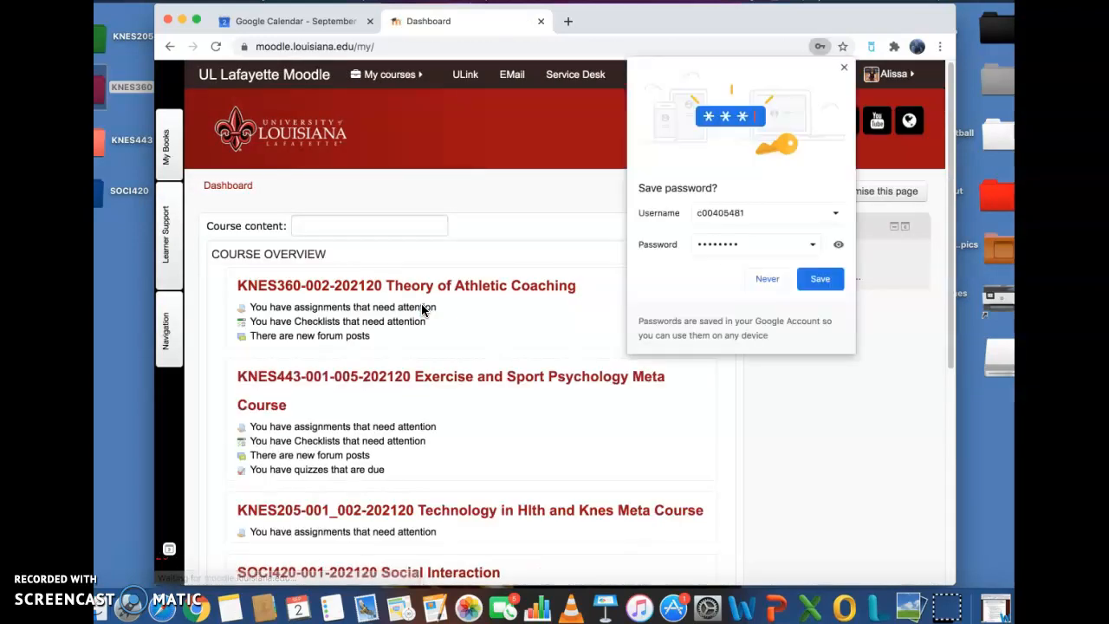
# - Return to the Moodle Dashboard and open the KNES205 Technology in Hlth and Knes course
pyautogui.click(290, 21)
pyautogui.click(437, 20)
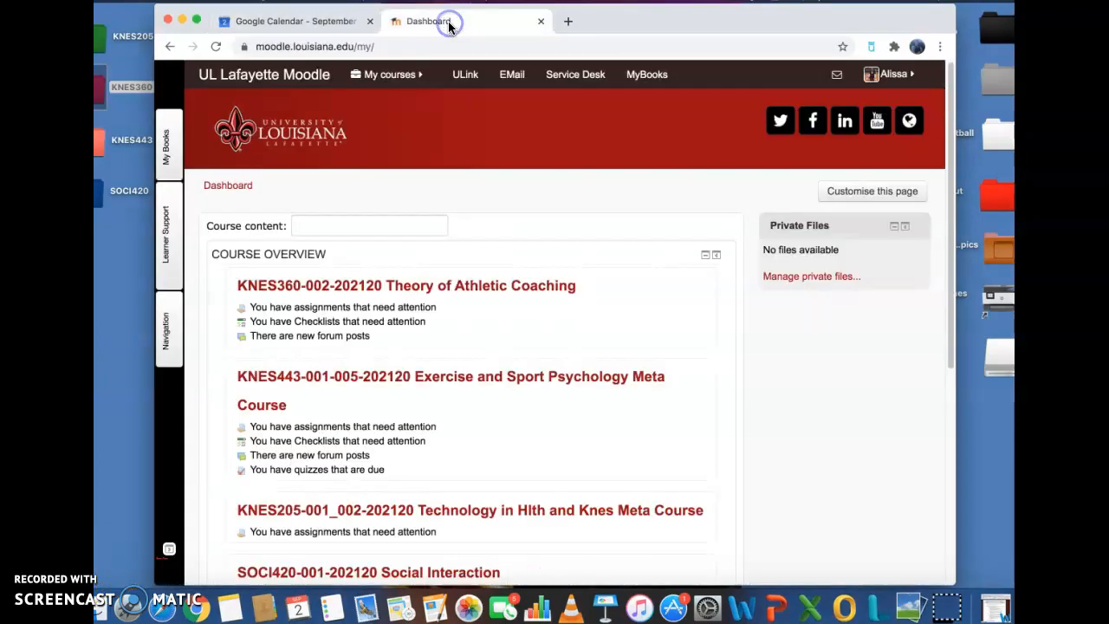
pyautogui.scroll(-1, 609, 346)
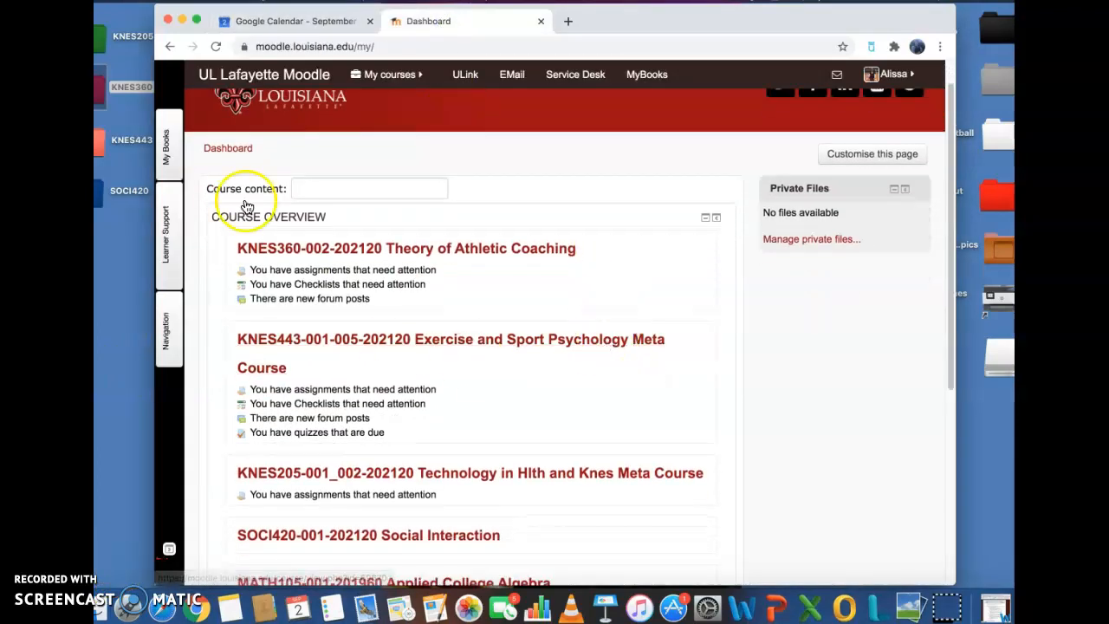
pyautogui.click(690, 472)
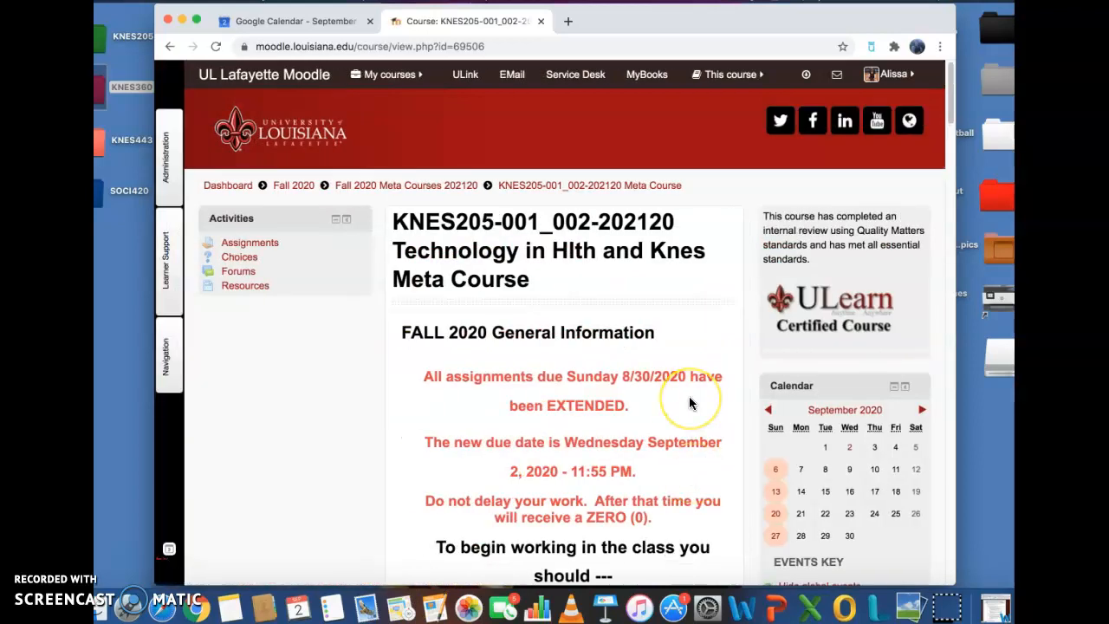
# - Open the course's September 2020 calendar and scroll through its events
pyautogui.scroll(-1, 689, 396)
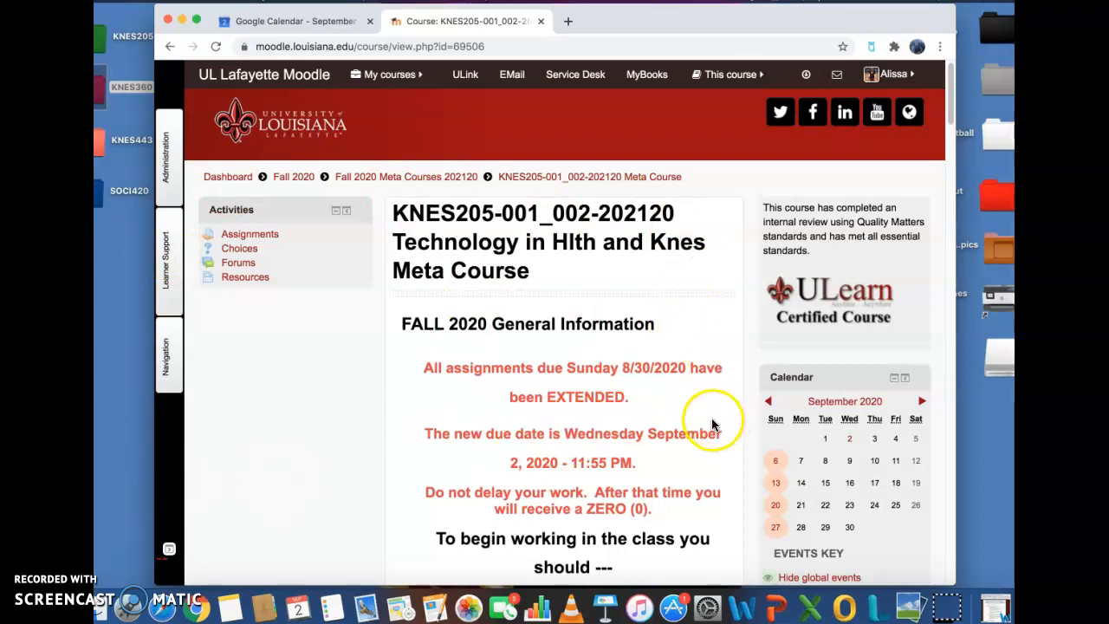
pyautogui.scroll(-2, 875, 486)
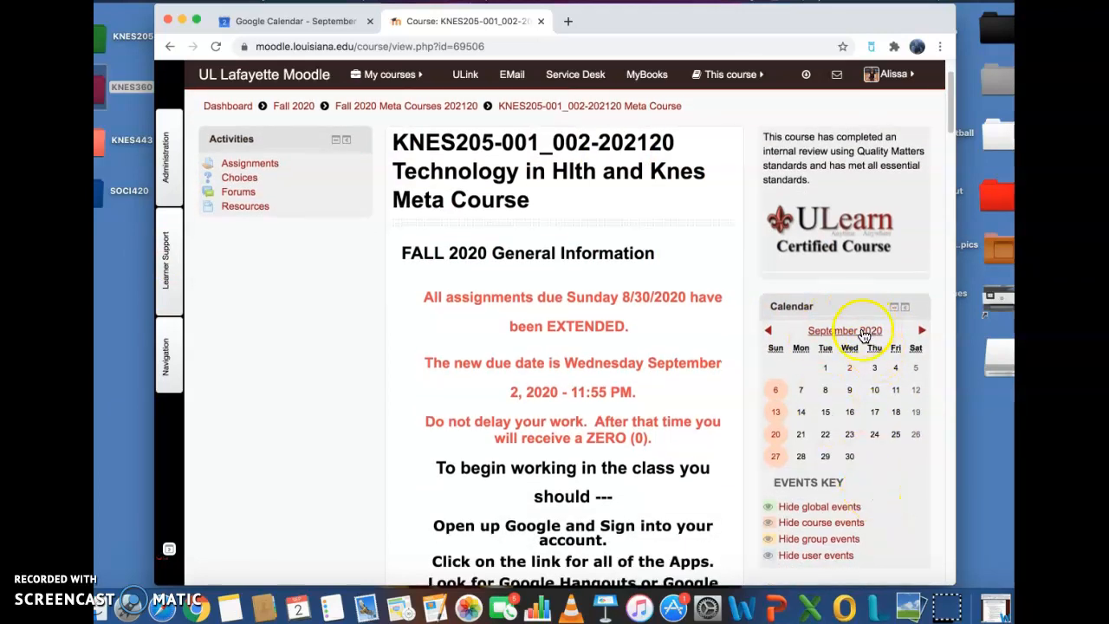
pyautogui.click(864, 333)
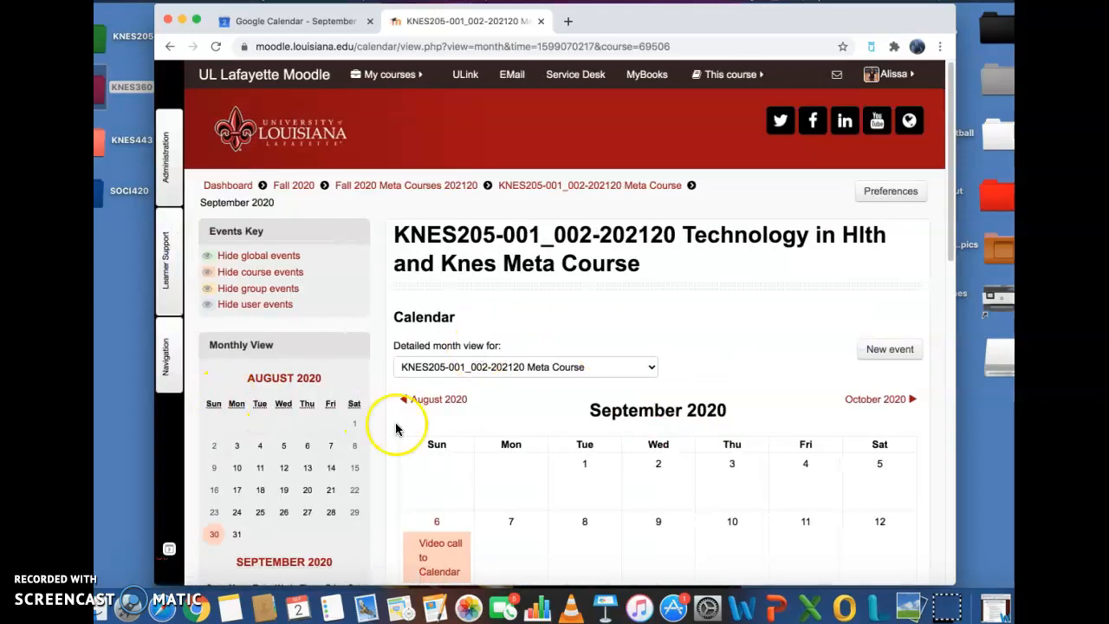
pyautogui.click(130, 551)
pyautogui.scroll(-5, 295, 511)
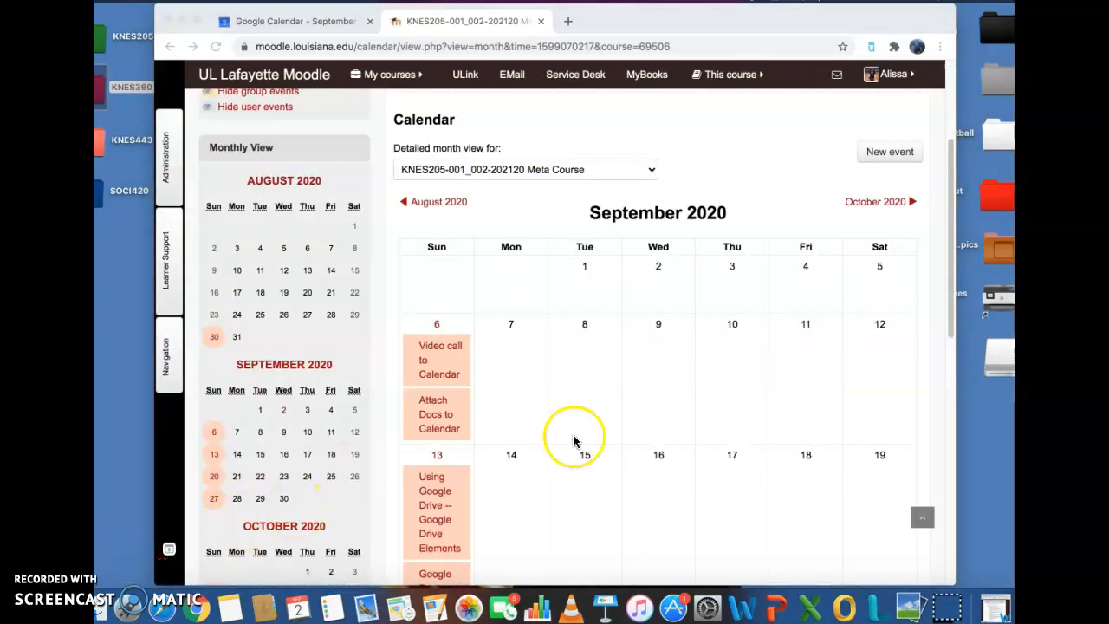
pyautogui.scroll(-2, 573, 434)
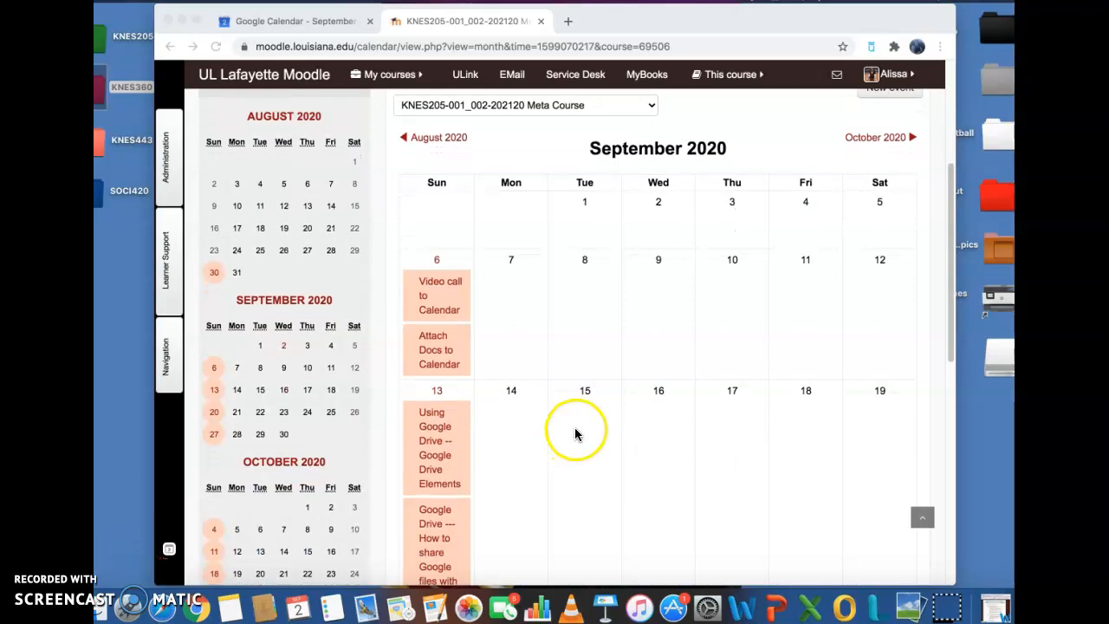
pyautogui.scroll(2, 576, 433)
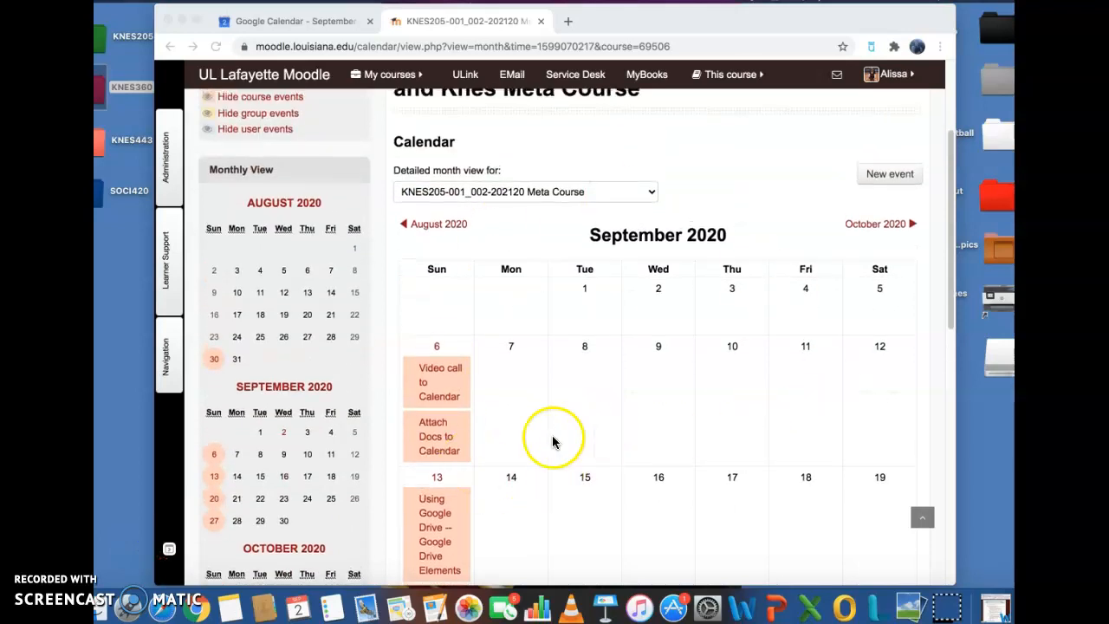
pyautogui.scroll(-2, 509, 435)
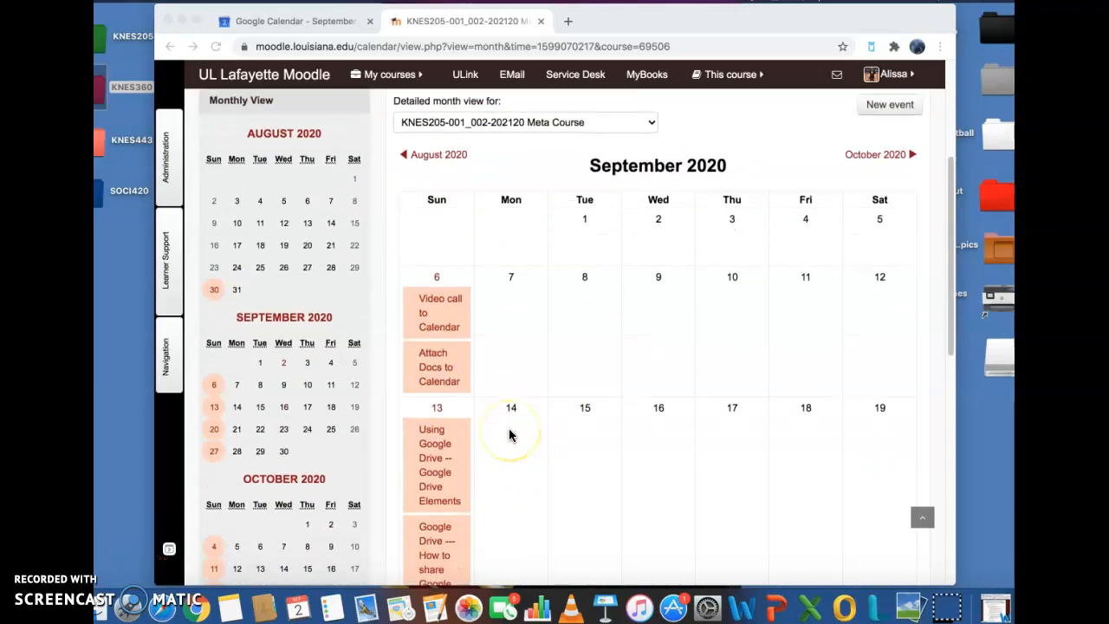
pyautogui.scroll(-1, 511, 424)
pyautogui.scroll(-10, 513, 416)
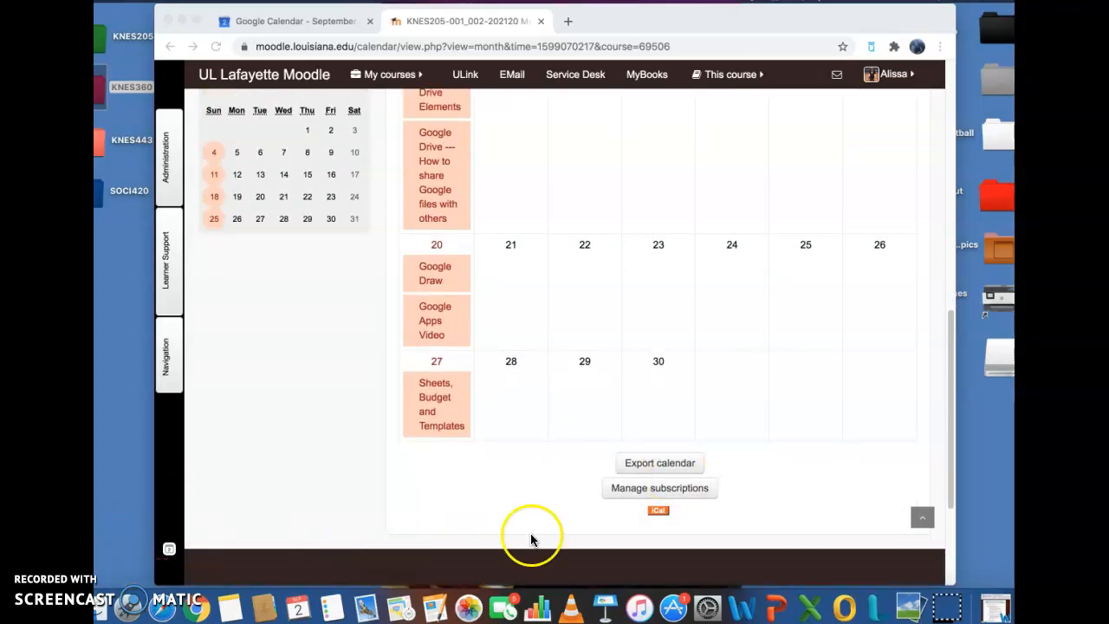
# - Export course-related events for the recent and next 60 days and copy the generated calendar URL
pyautogui.click(661, 469)
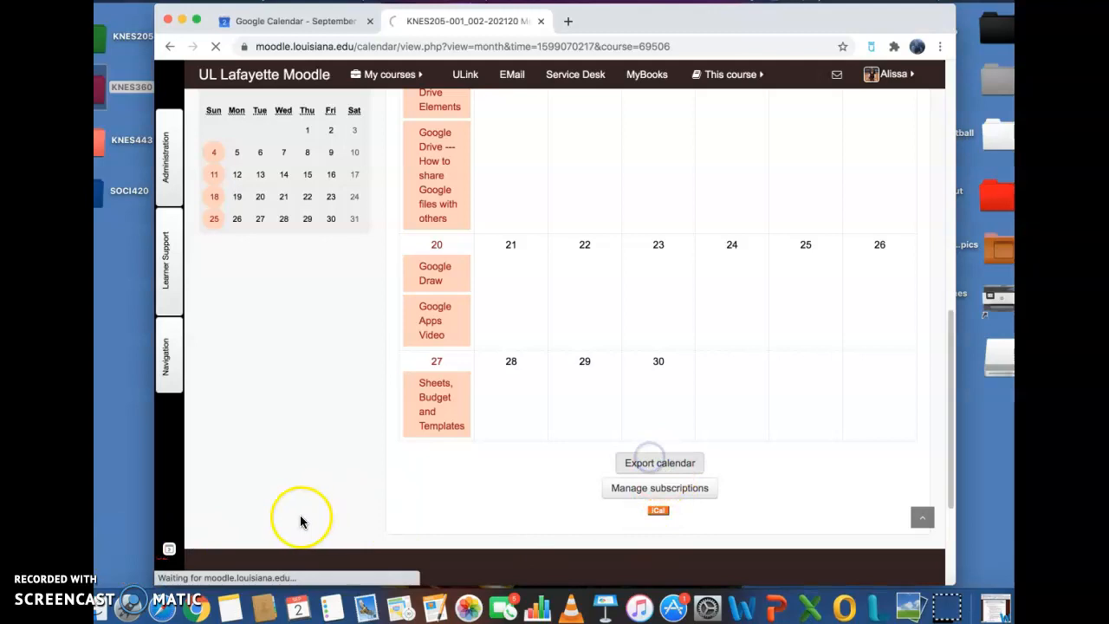
pyautogui.click(124, 546)
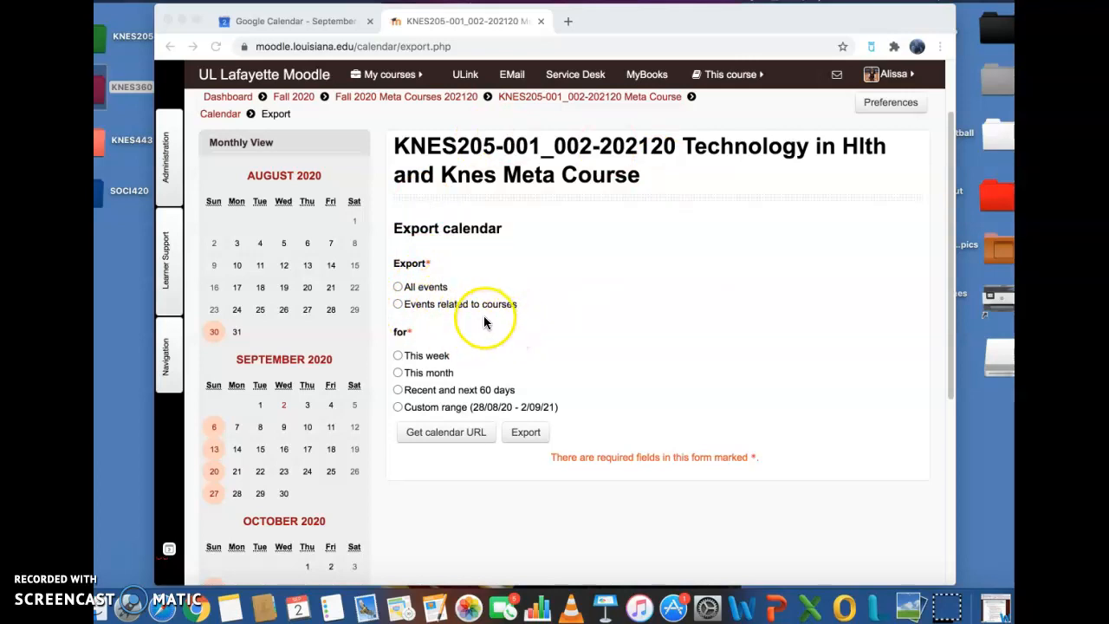
pyautogui.click(398, 305)
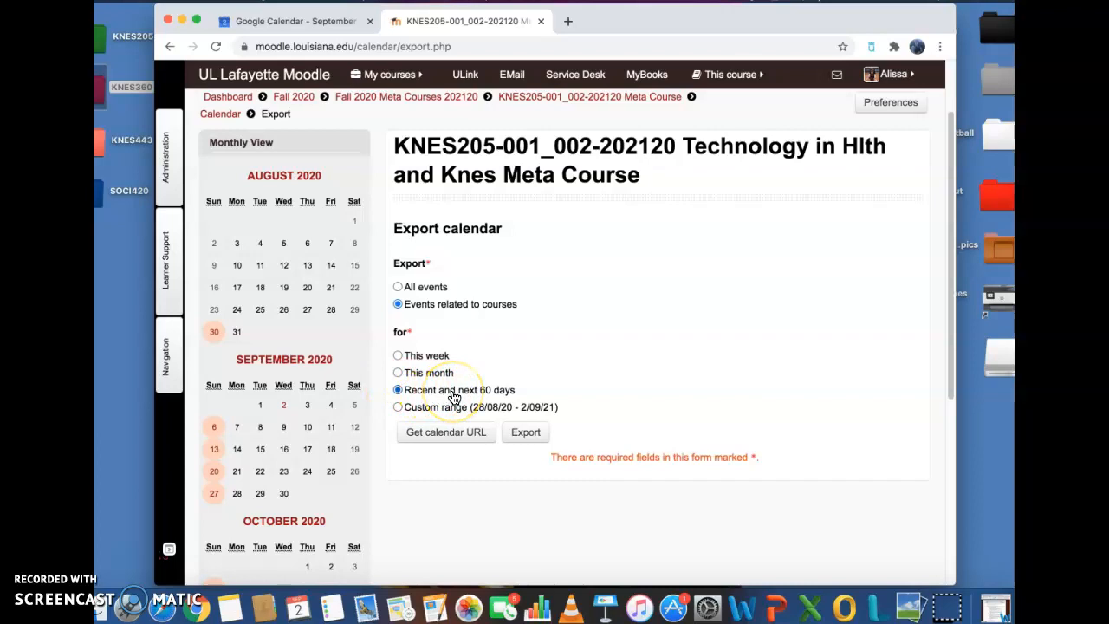
pyautogui.click(447, 434)
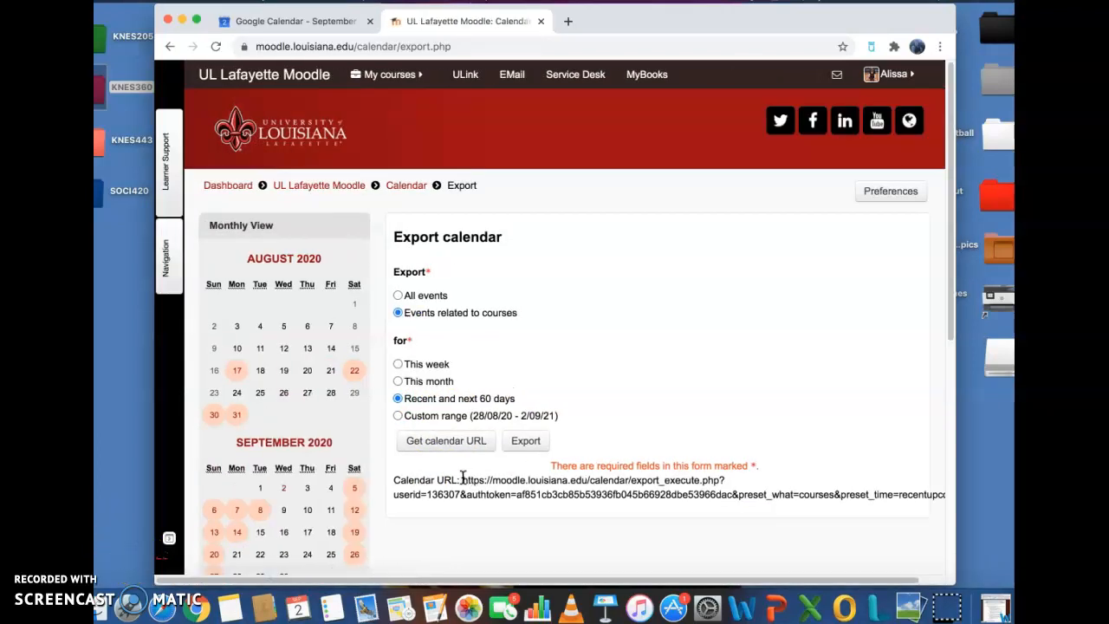
pyautogui.moveTo(462, 479); pyautogui.dragTo(943, 535)
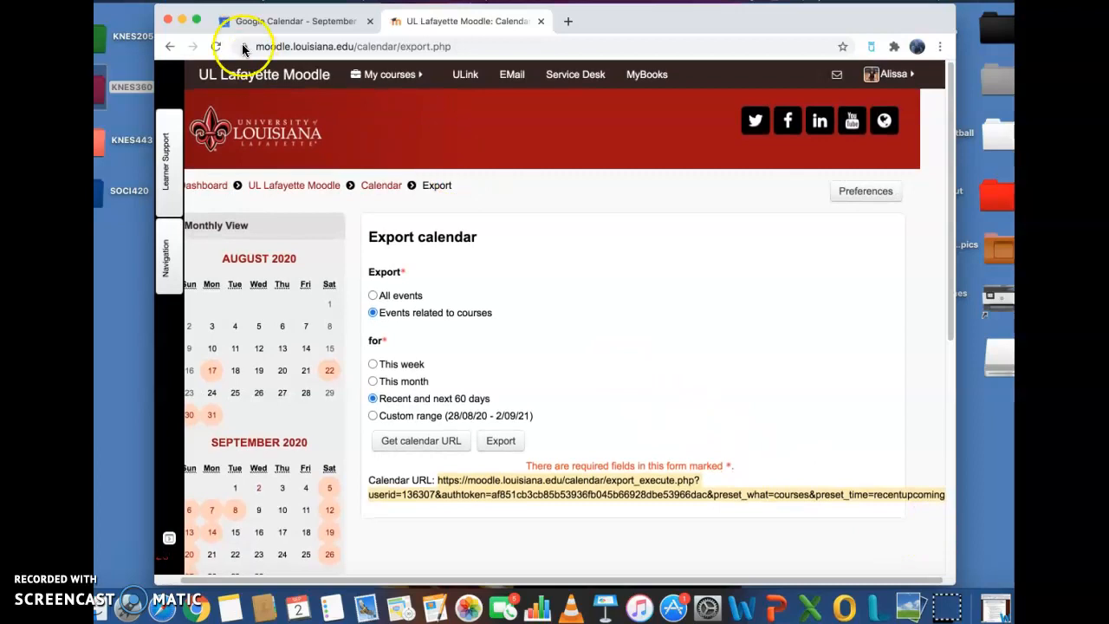
# - Add the Moodle calendar under Other calendars by pasting its URL into From URL
pyautogui.click(260, 19)
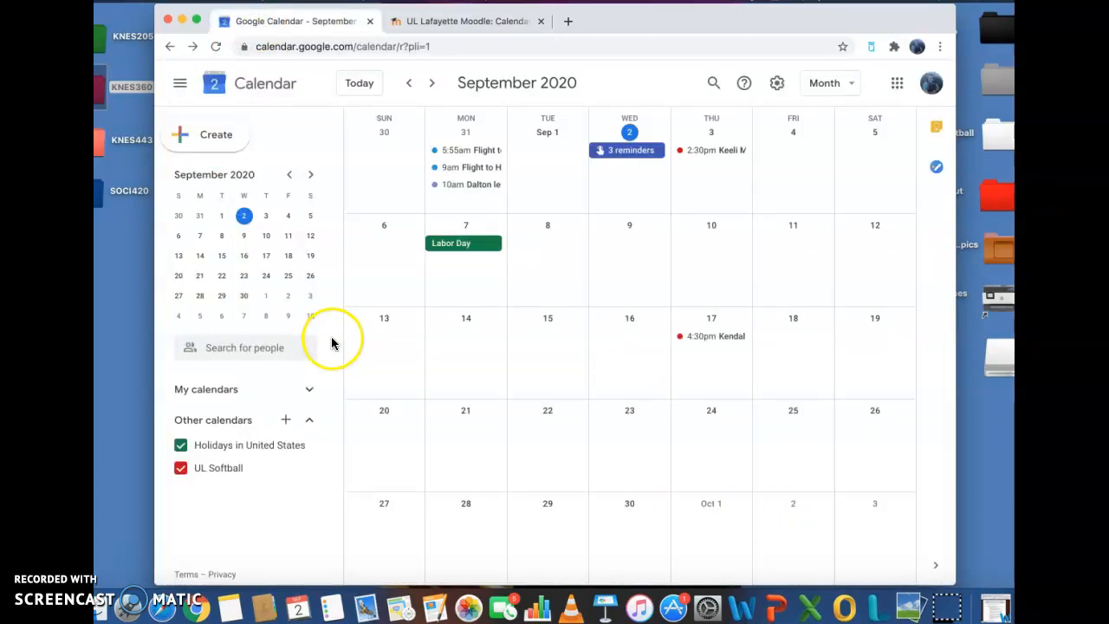
pyautogui.scroll(1, 656, 280)
pyautogui.scroll(-1, 642, 284)
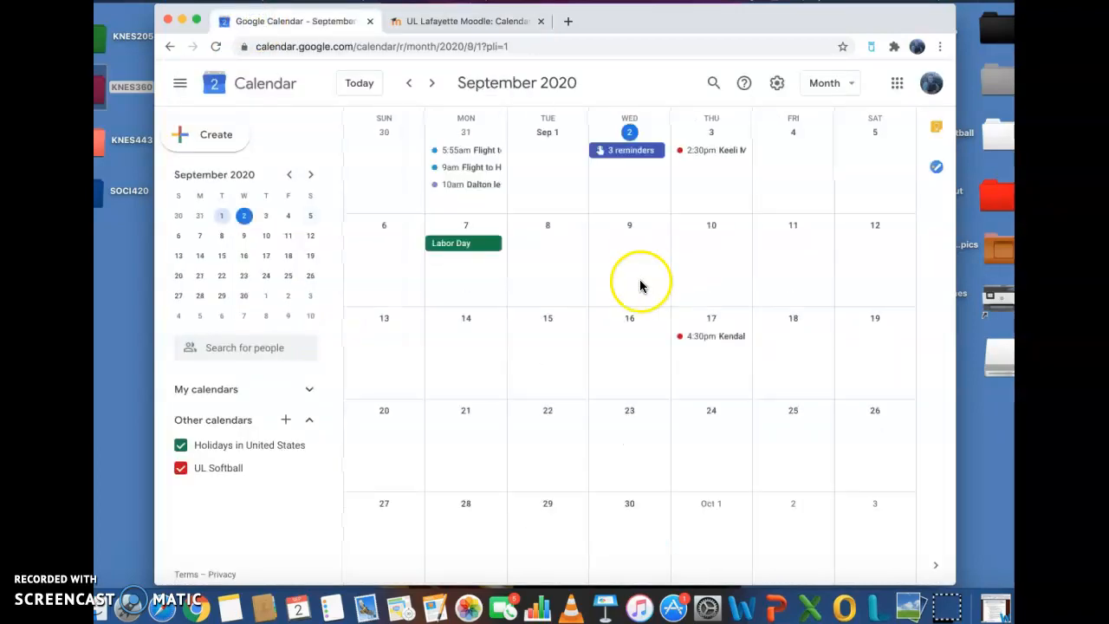
pyautogui.click(283, 421)
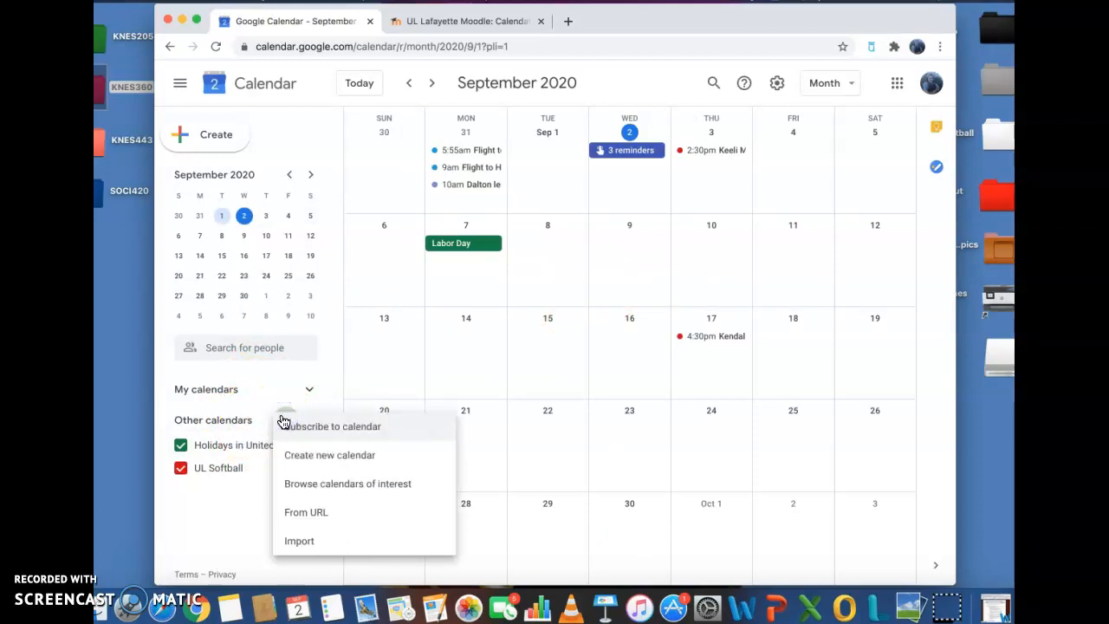
pyautogui.click(297, 512)
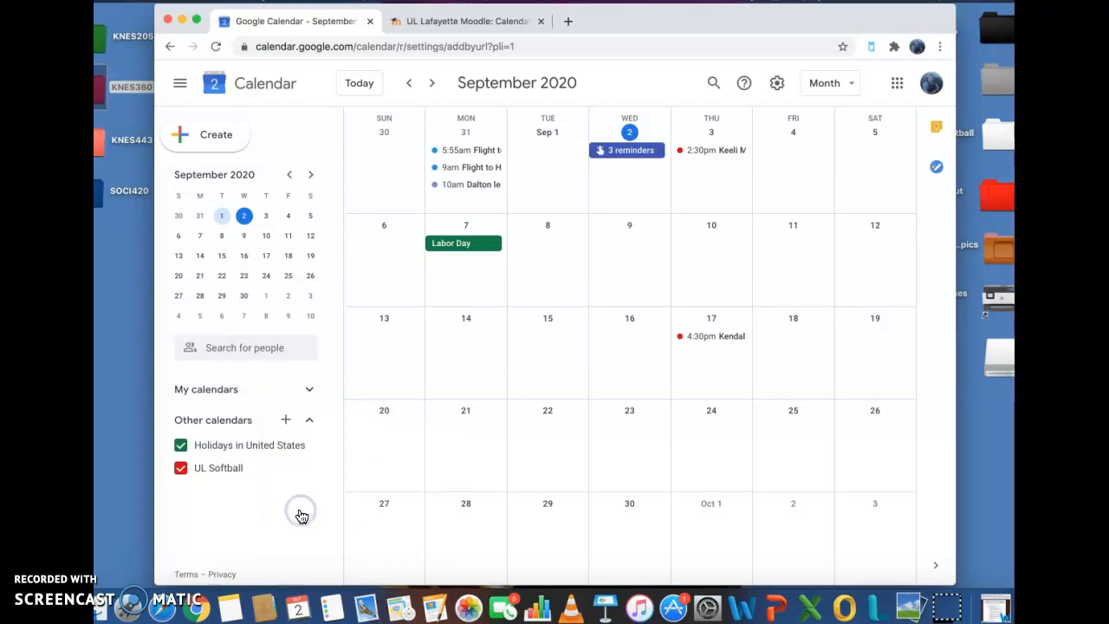
pyautogui.click(472, 173)
pyautogui.press('super+v')
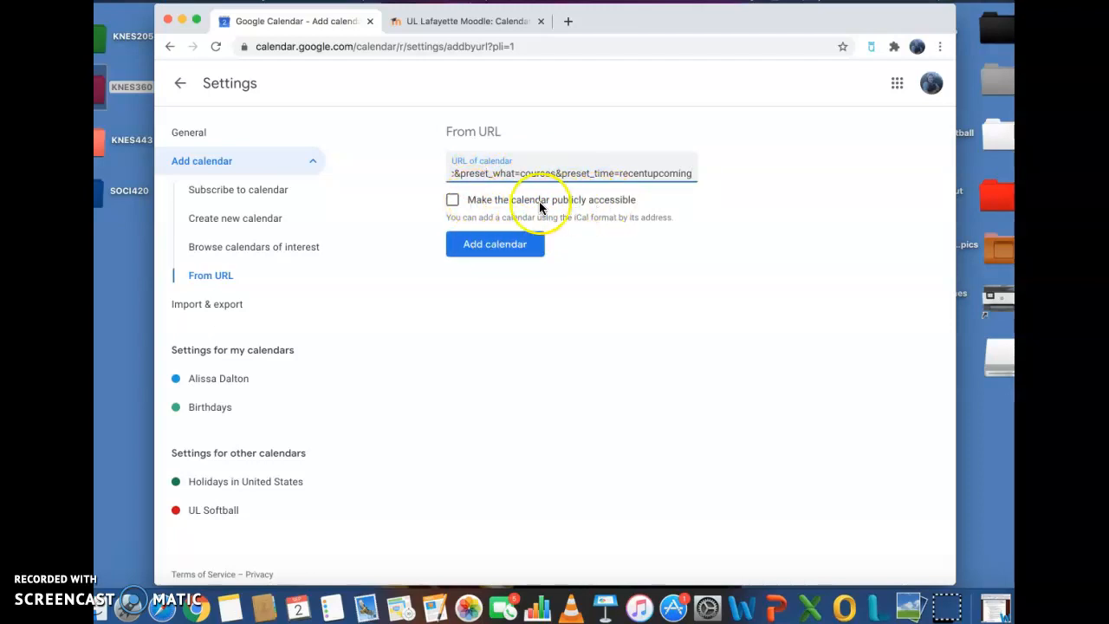
pyautogui.click(504, 245)
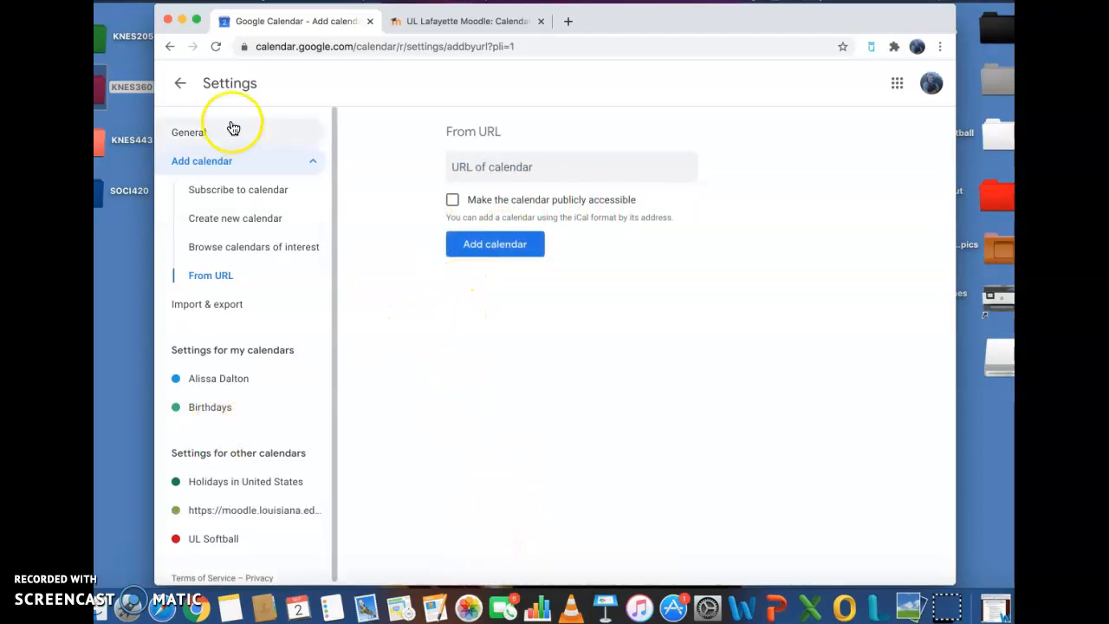
# - Return to the month view and open Settings and sharing for your primary calendar
pyautogui.click(183, 91)
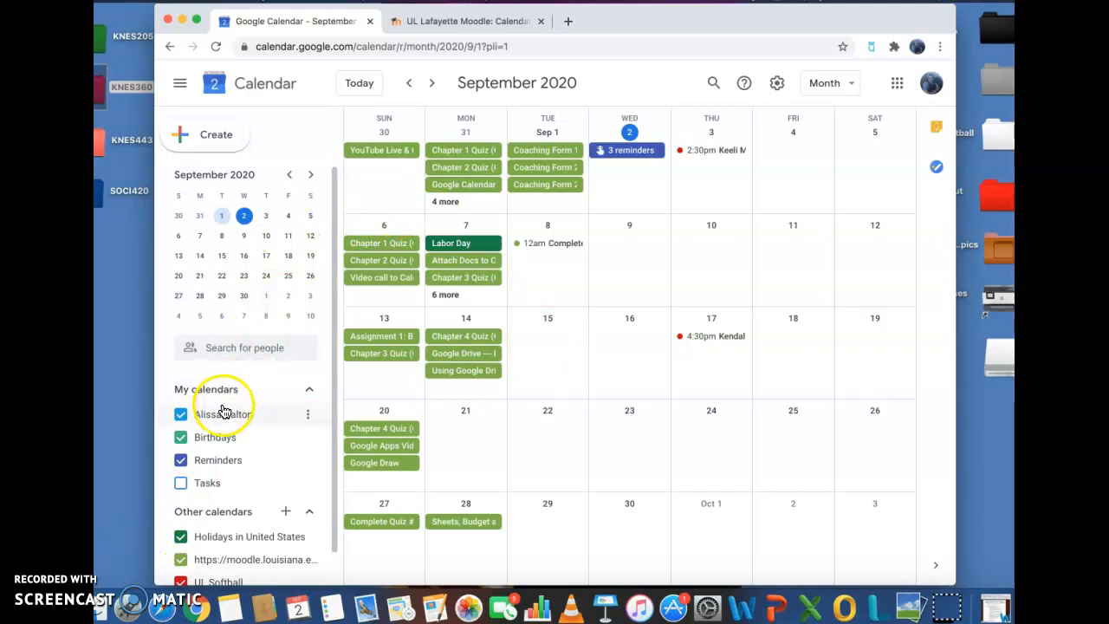
pyautogui.click(309, 418)
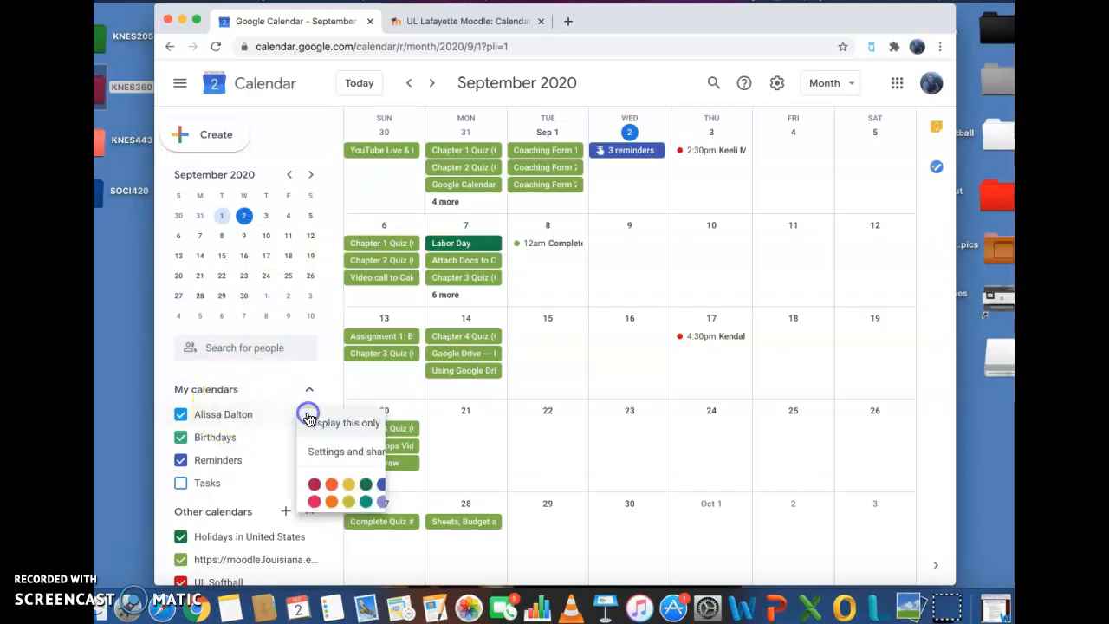
pyautogui.click(332, 453)
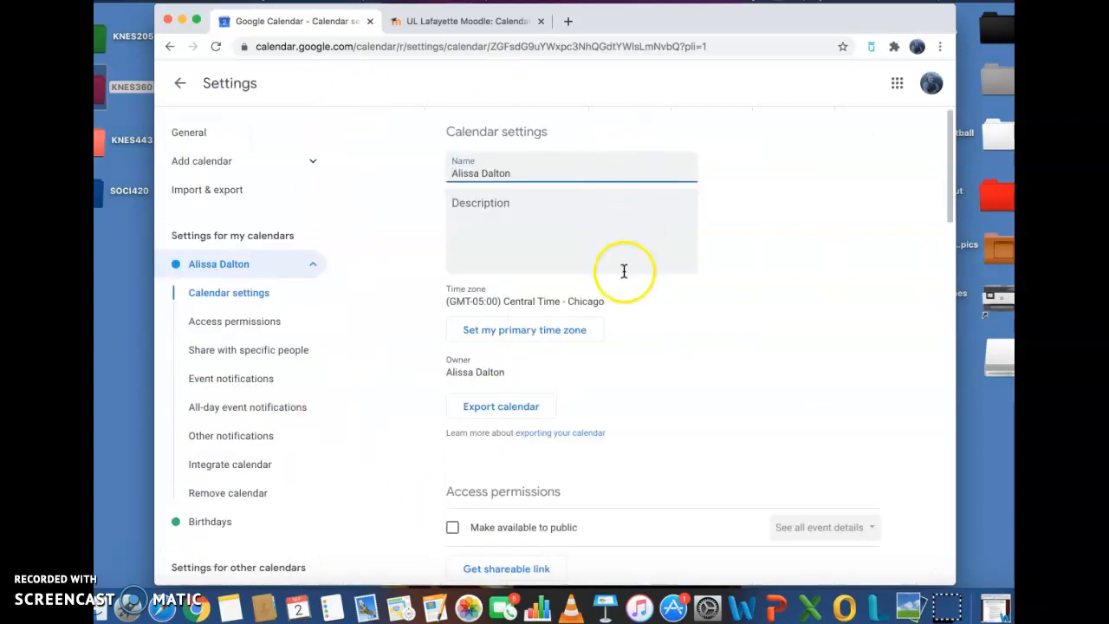
# - Under Share with specific people, add the suggested contact
pyautogui.click(281, 354)
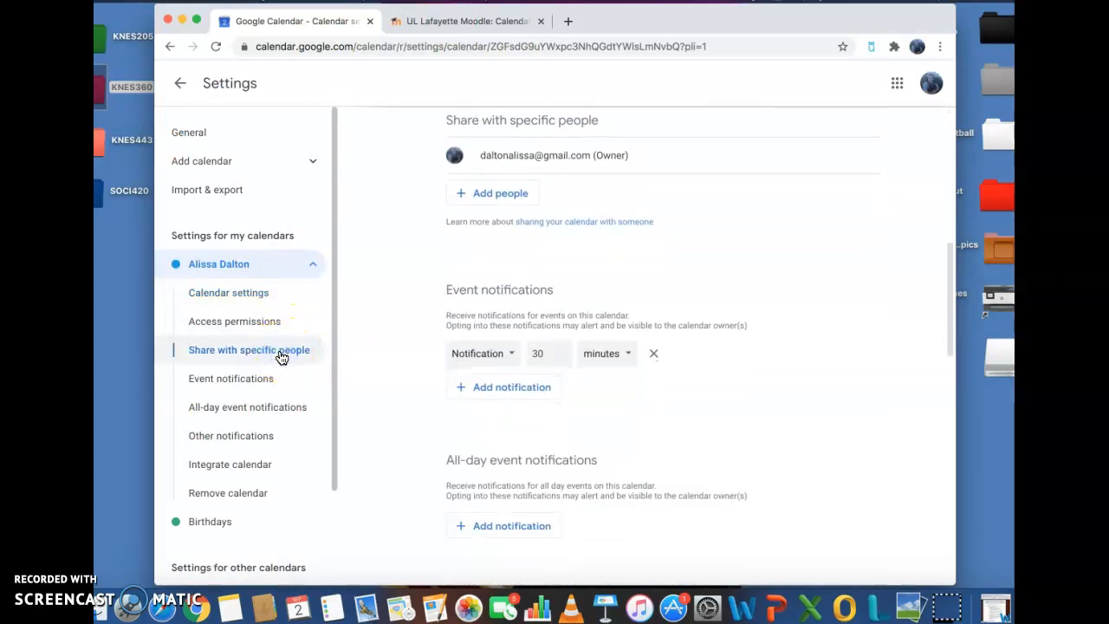
pyautogui.click(380, 392)
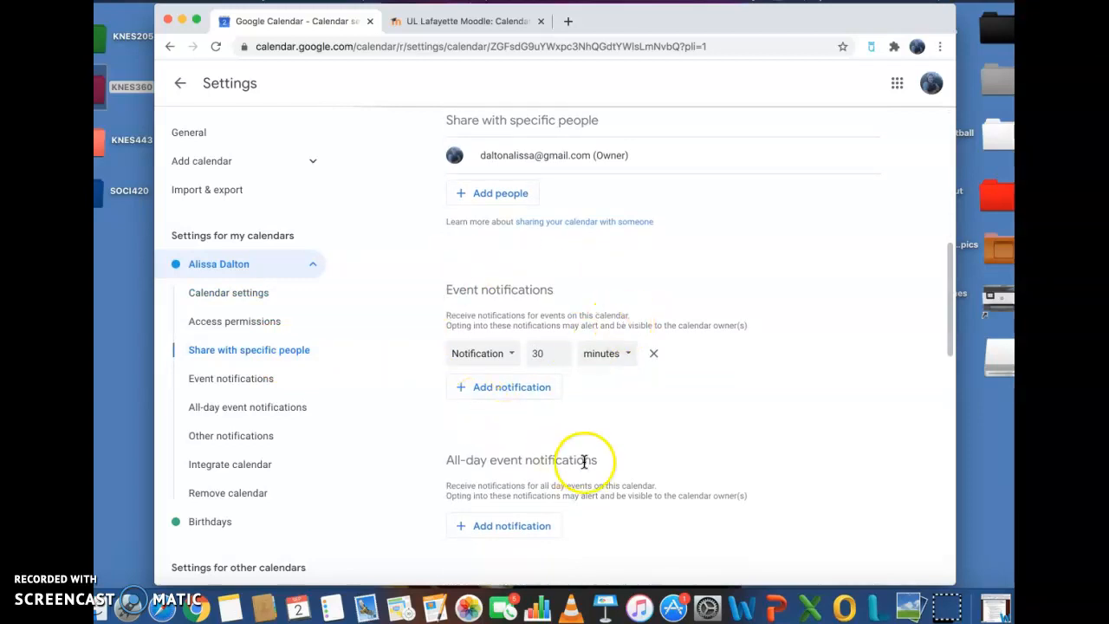
pyautogui.moveTo(461, 120); pyautogui.dragTo(555, 123)
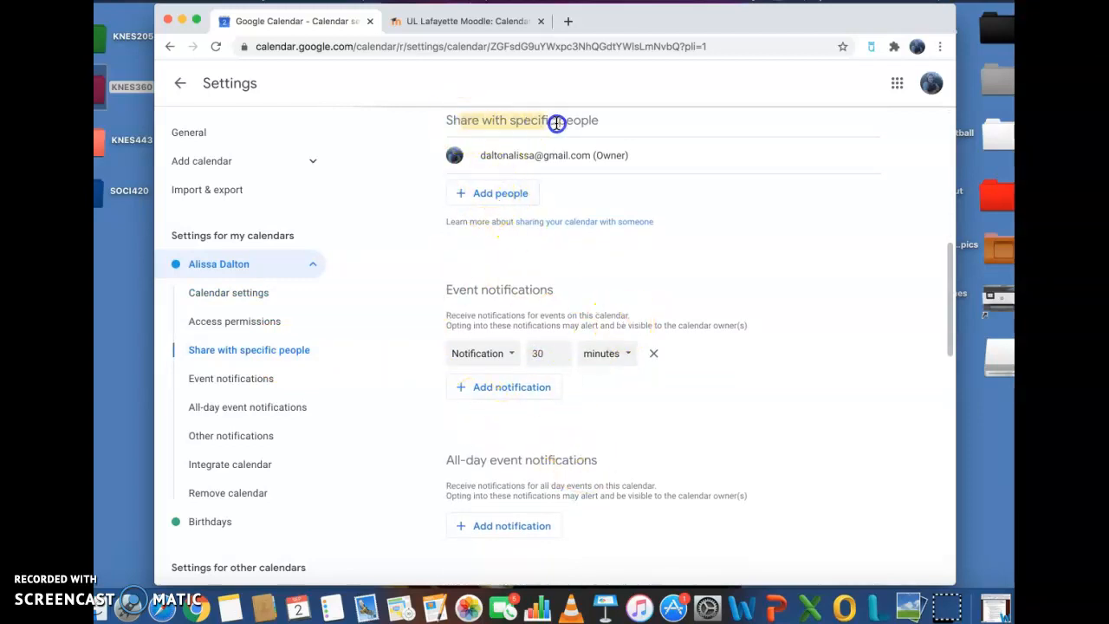
pyautogui.click(542, 196)
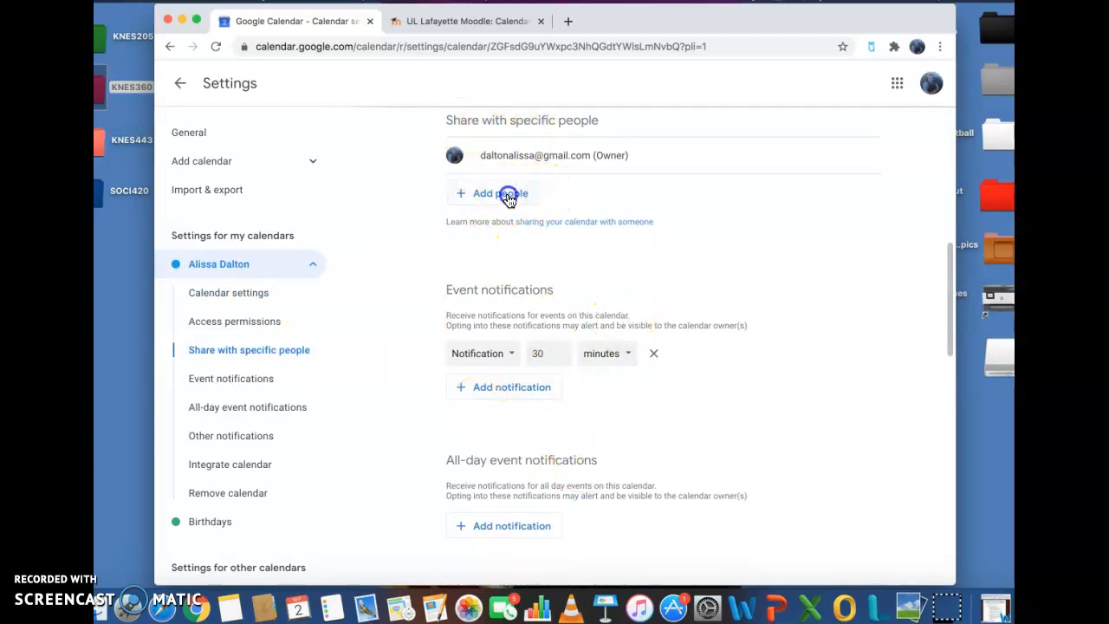
pyautogui.click(508, 194)
pyautogui.click(483, 345)
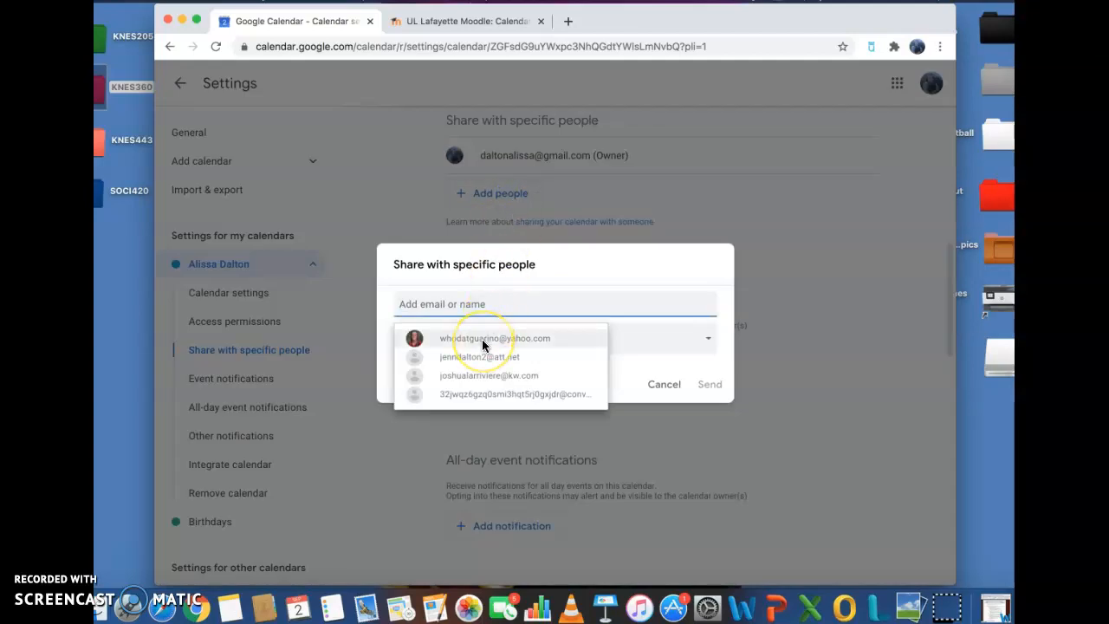
pyautogui.click(483, 339)
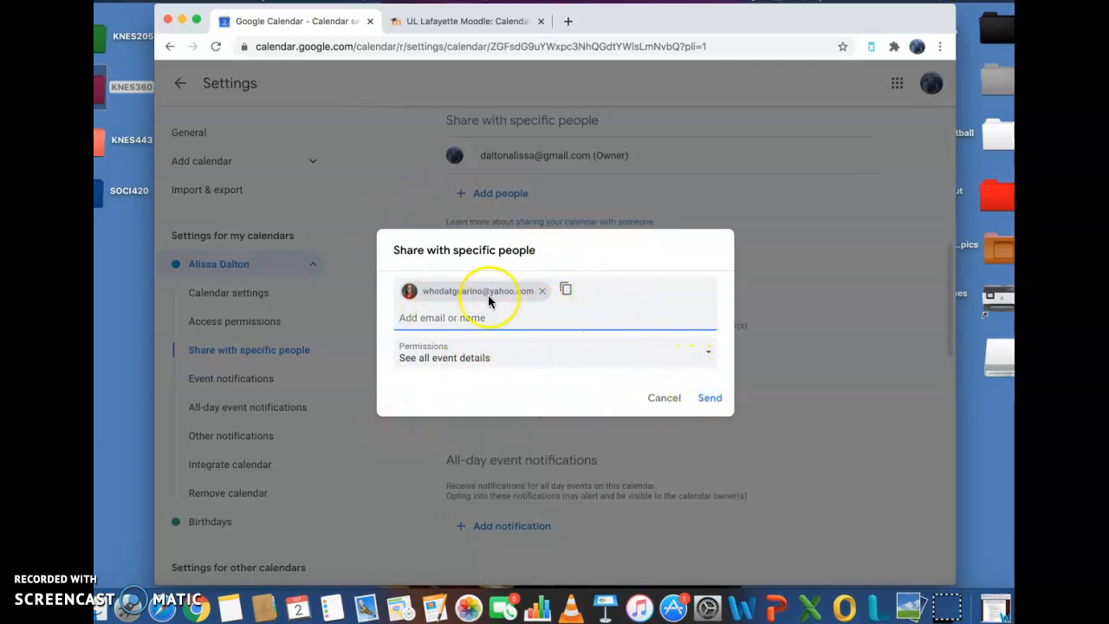
# - Send the sharing request and invite the person who lacks a Google account
pyautogui.click(707, 399)
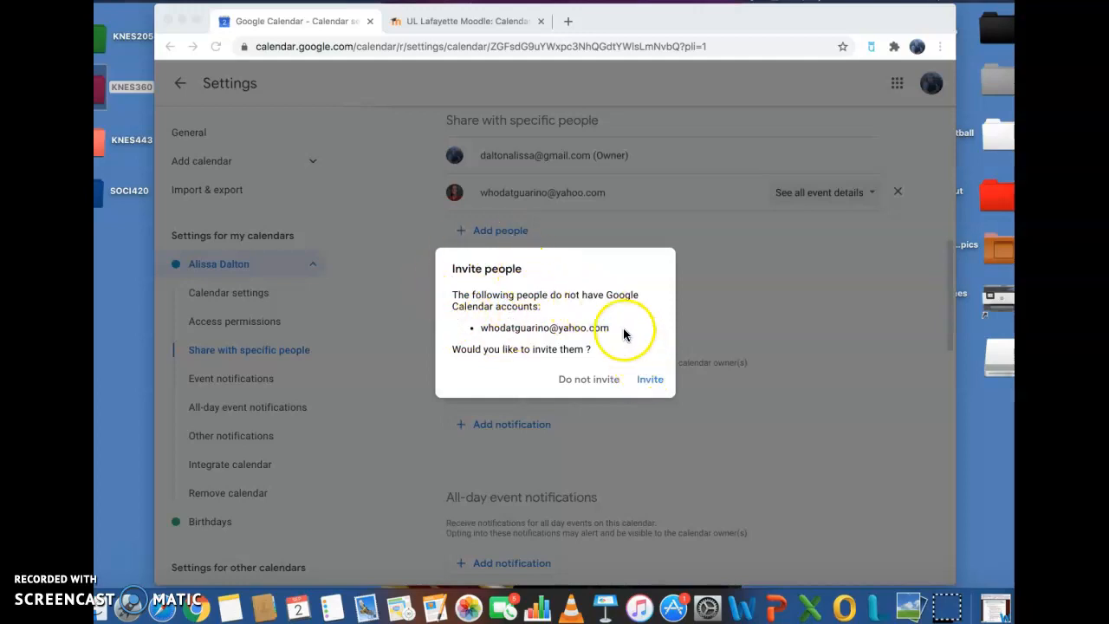
pyautogui.click(573, 298)
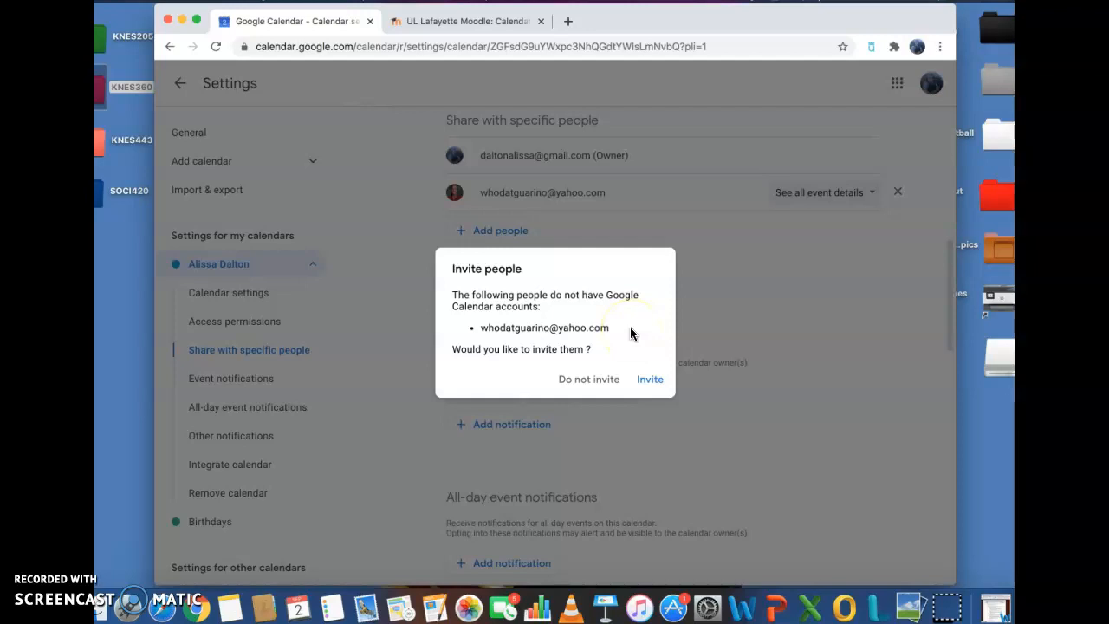
pyautogui.click(650, 379)
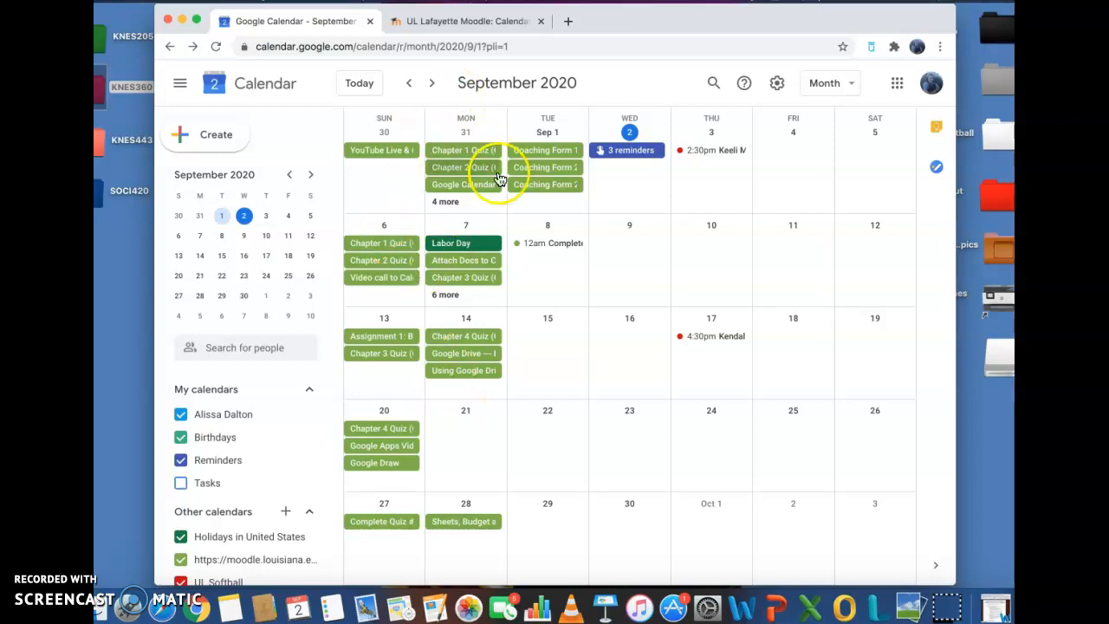
# - Create a September 1 event titled 'Just vibe' in the full event editor
pyautogui.click(235, 139)
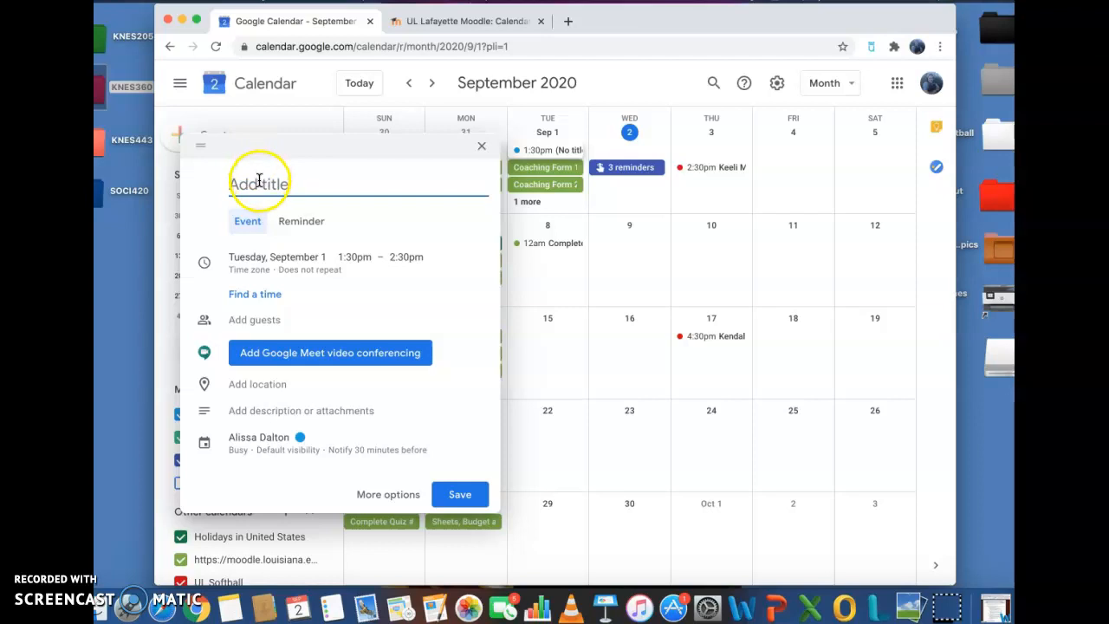
pyautogui.click(390, 495)
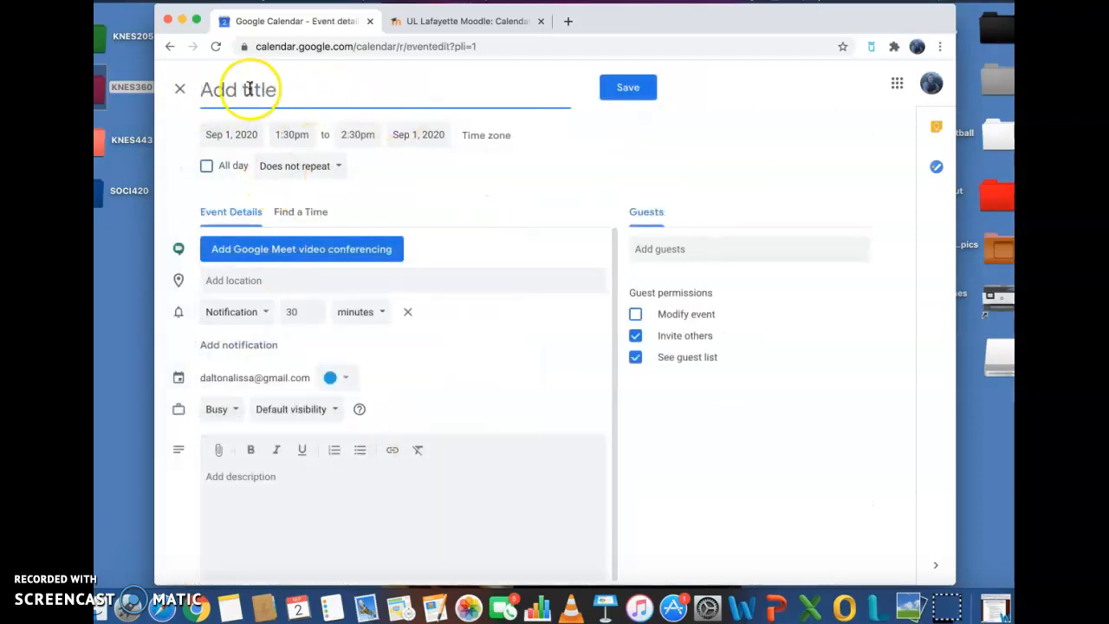
pyautogui.write('Just vibe')
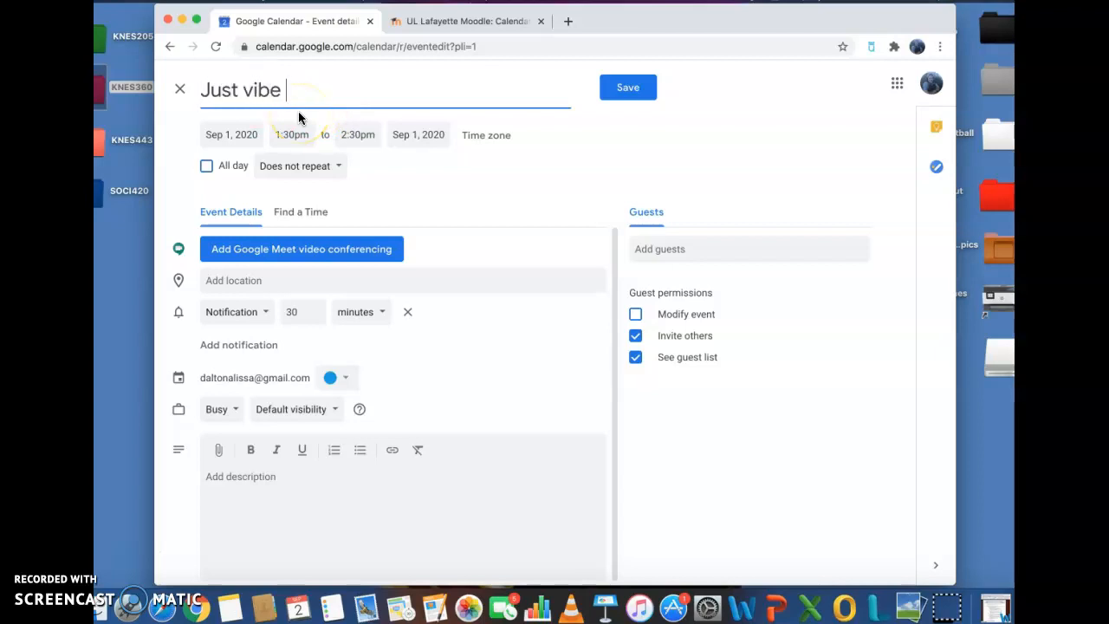
pyautogui.click(289, 95)
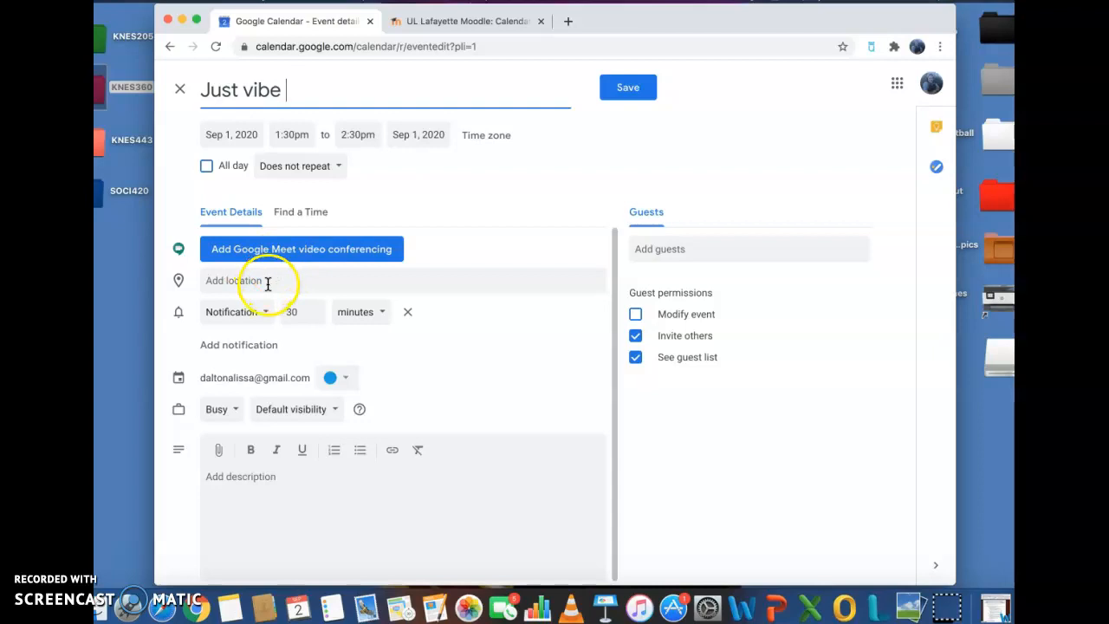
pyautogui.click(346, 378)
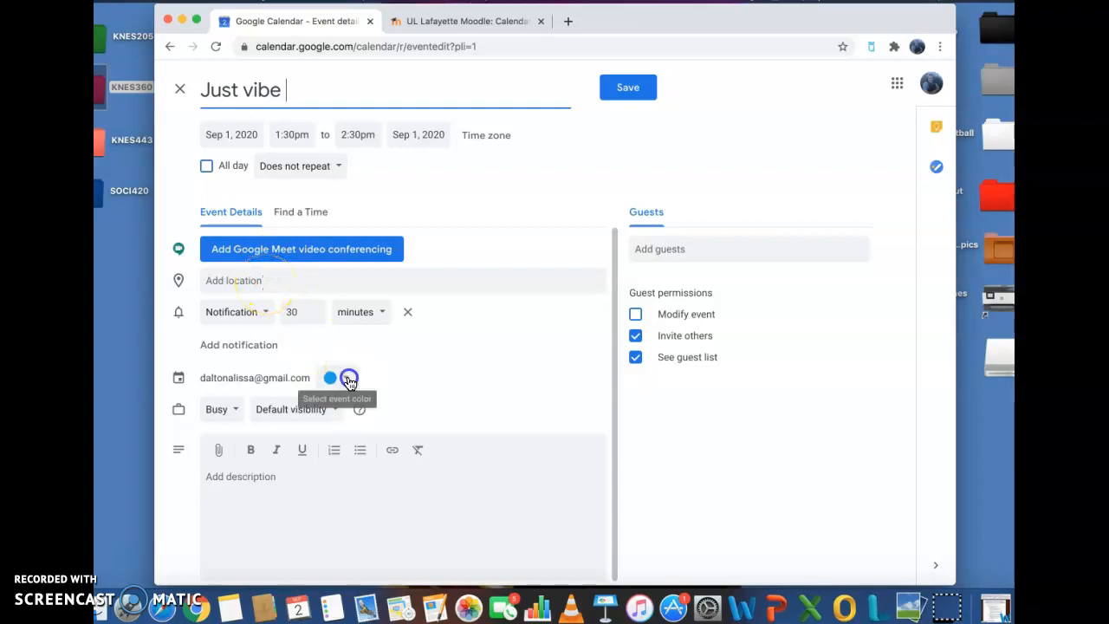
pyautogui.click(382, 382)
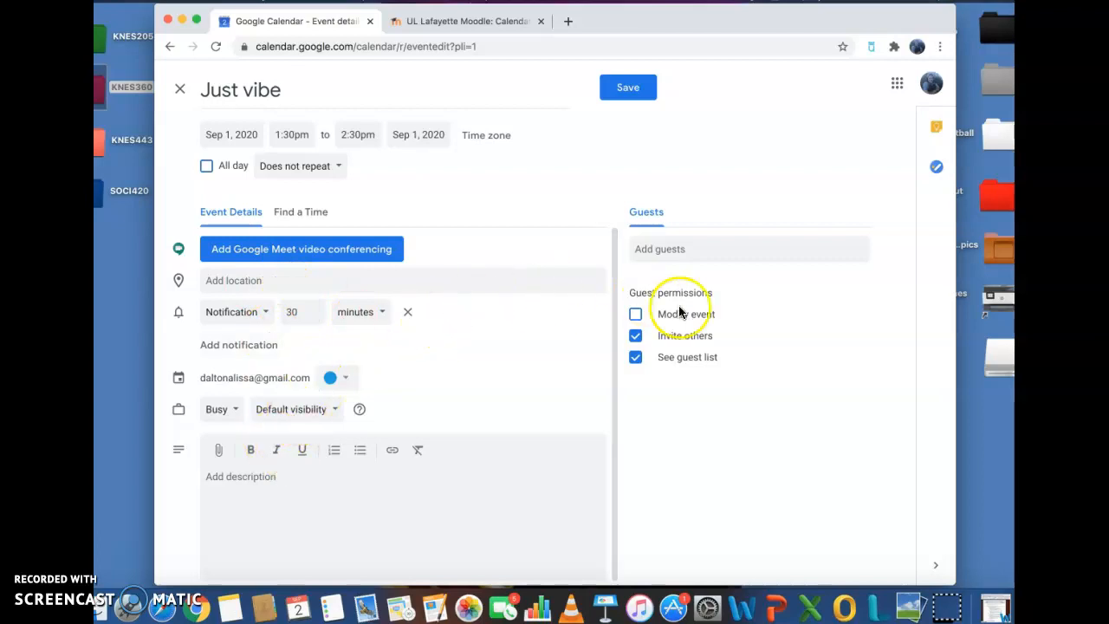
# - Add the suggested contact as guest, save the event, and send the invitation
pyautogui.click(680, 249)
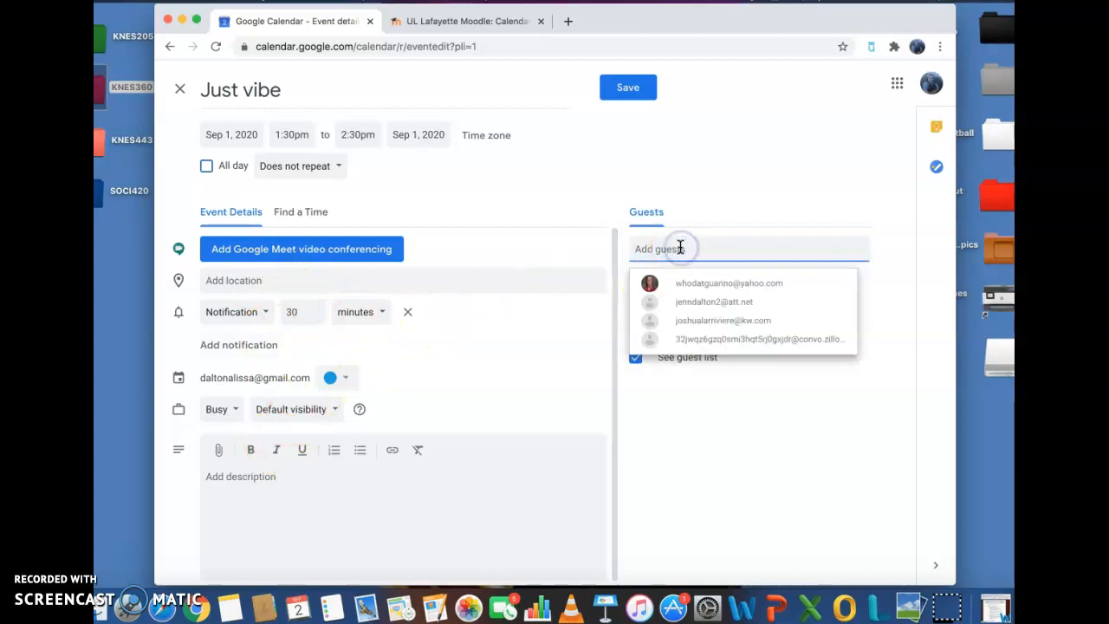
pyautogui.click(697, 277)
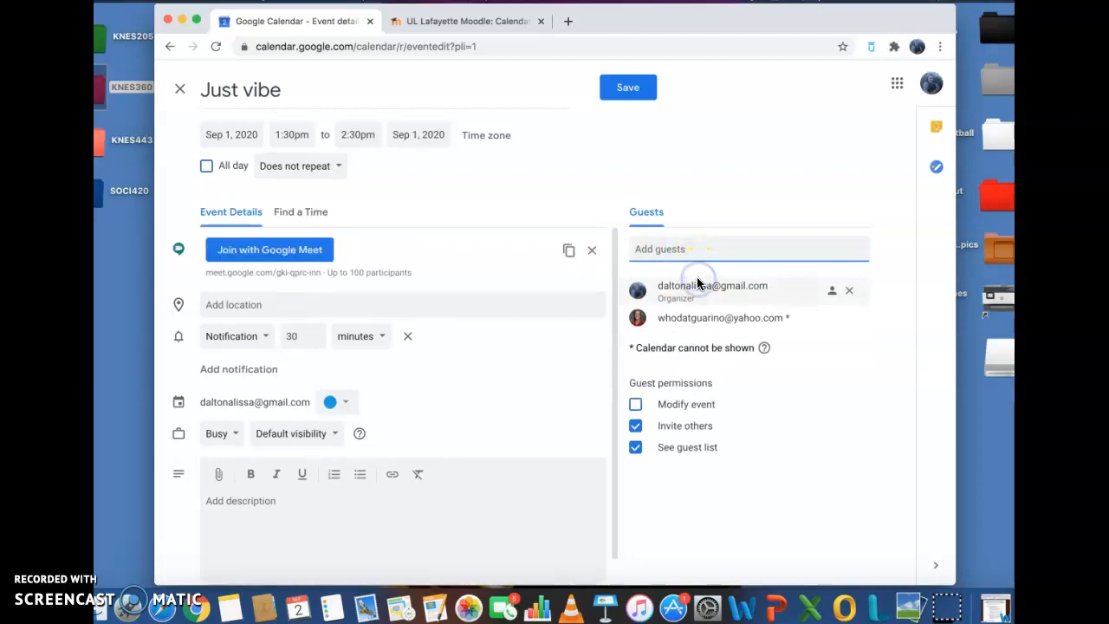
pyautogui.scroll(-1, 501, 322)
pyautogui.scroll(1, 502, 322)
pyautogui.click(624, 85)
pyautogui.click(694, 351)
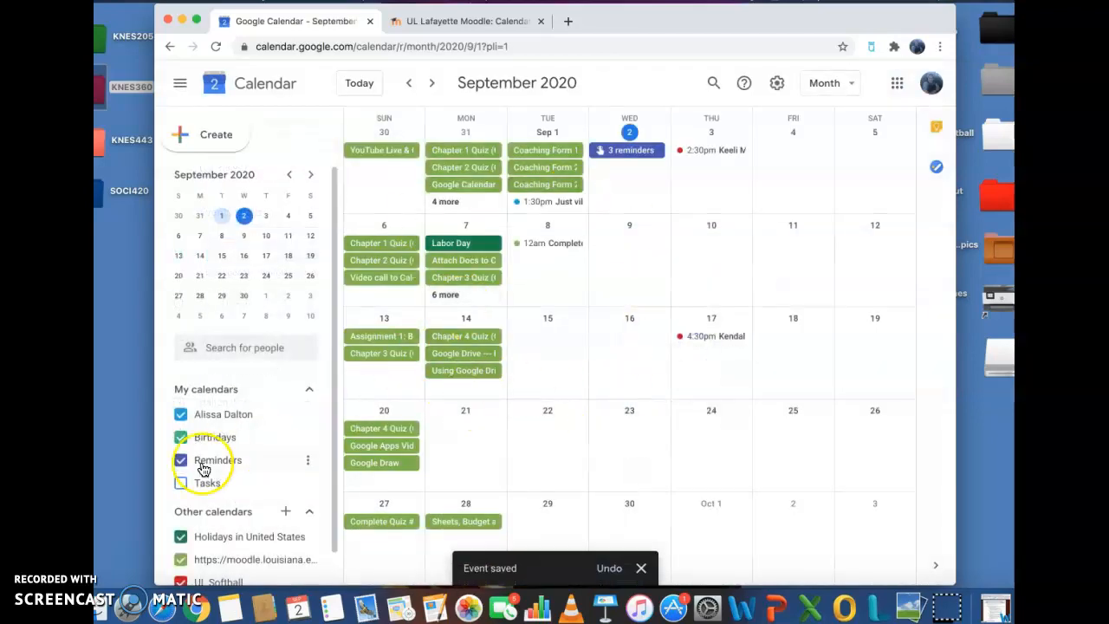